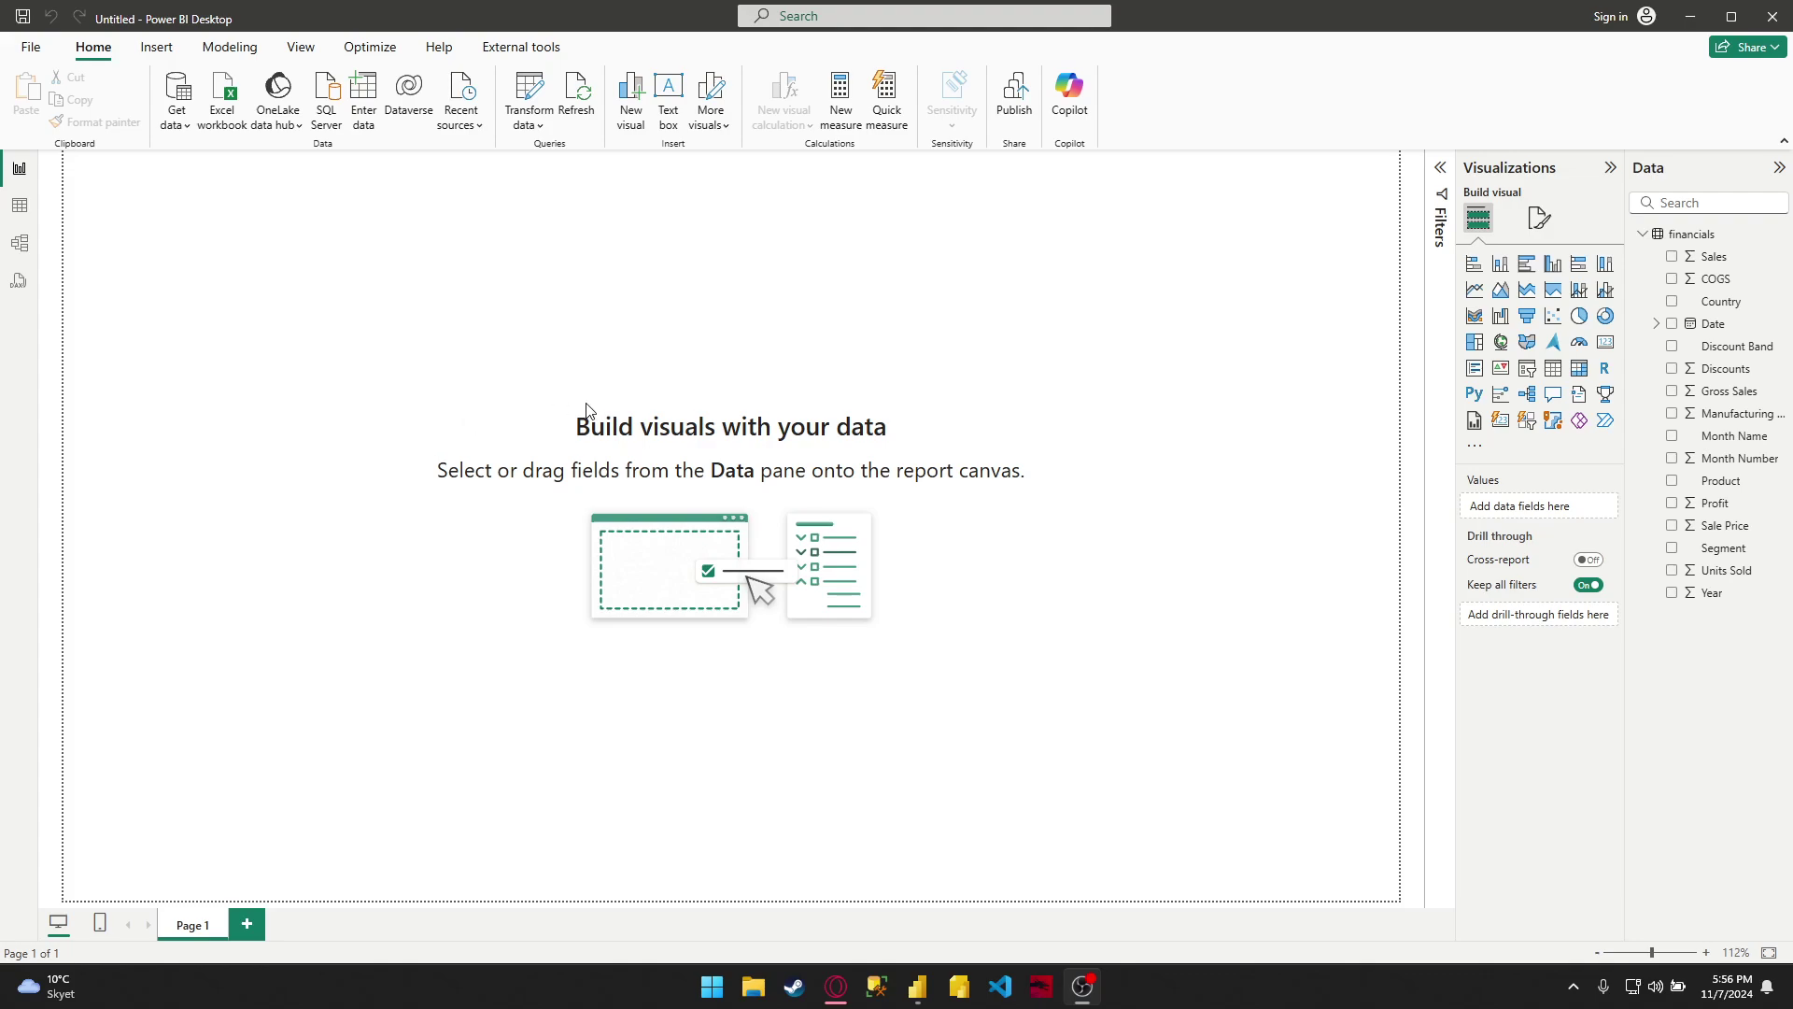
In DAX query view, run the selected sample TOPN query on financials.
left_click(18, 280)
key("shift+Up")
key("shift+Up")
key("shift+Up")
key("shift+Home")
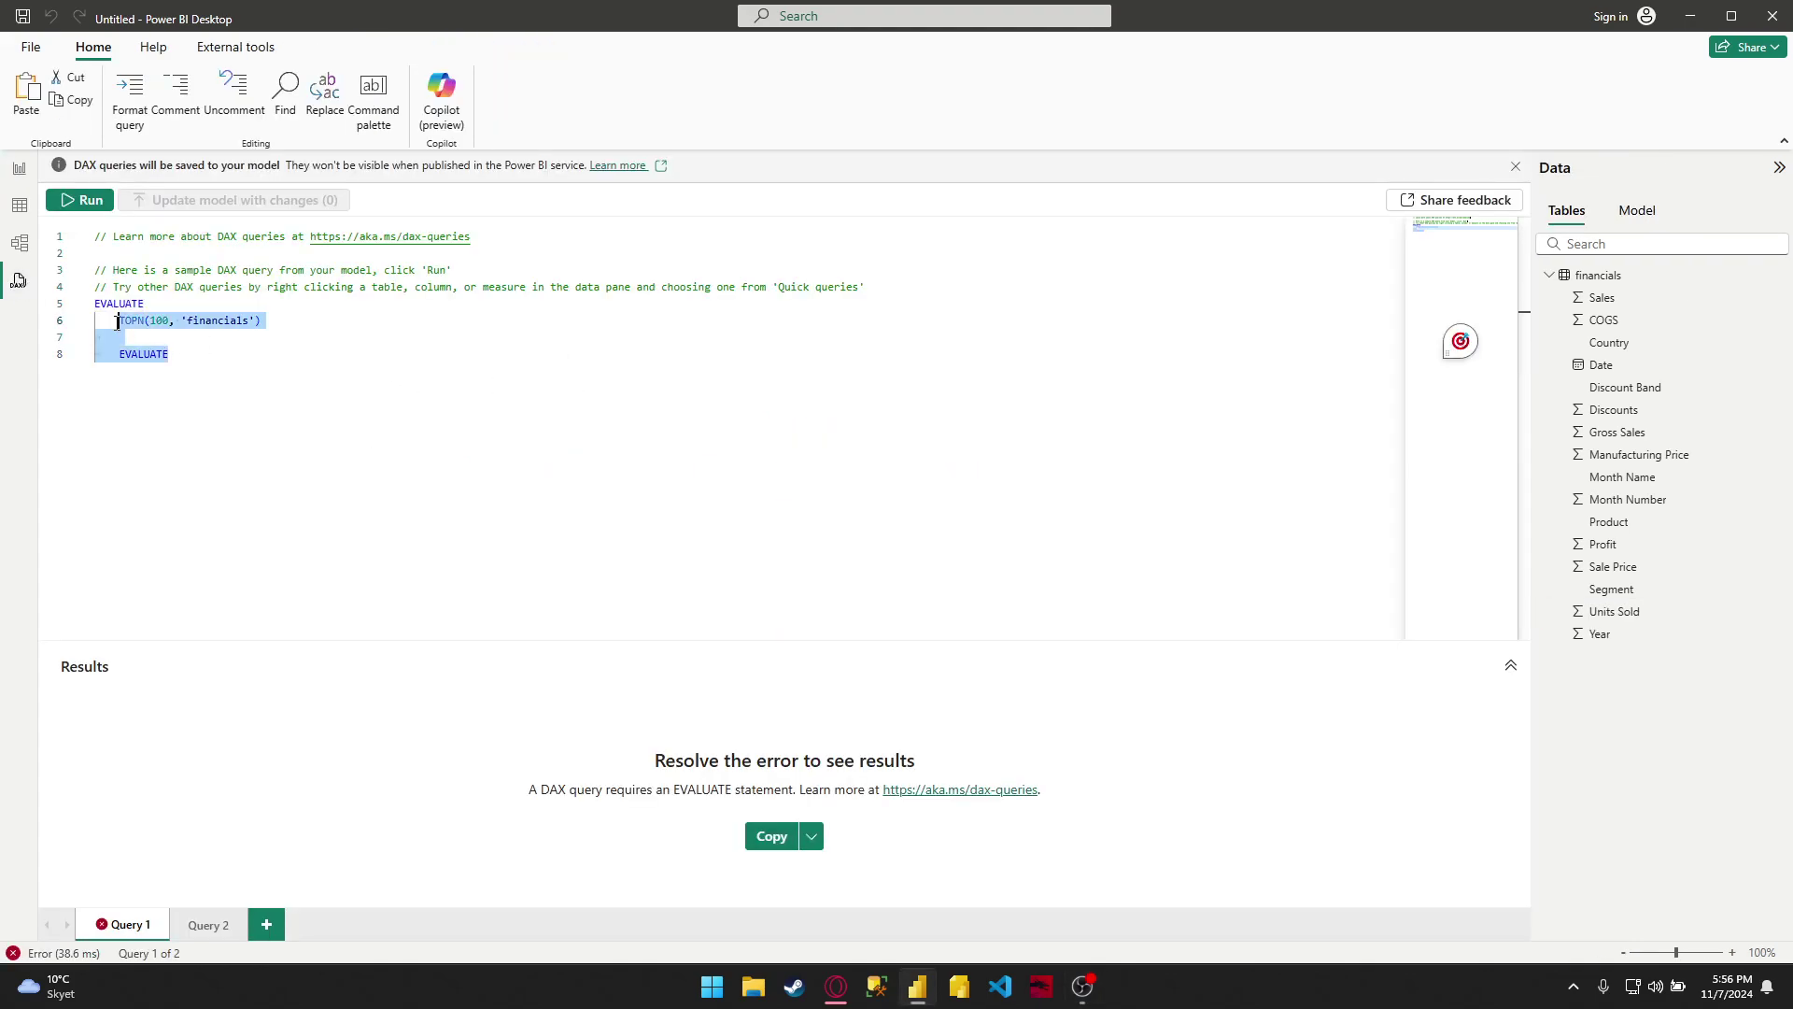
left_click(90, 200)
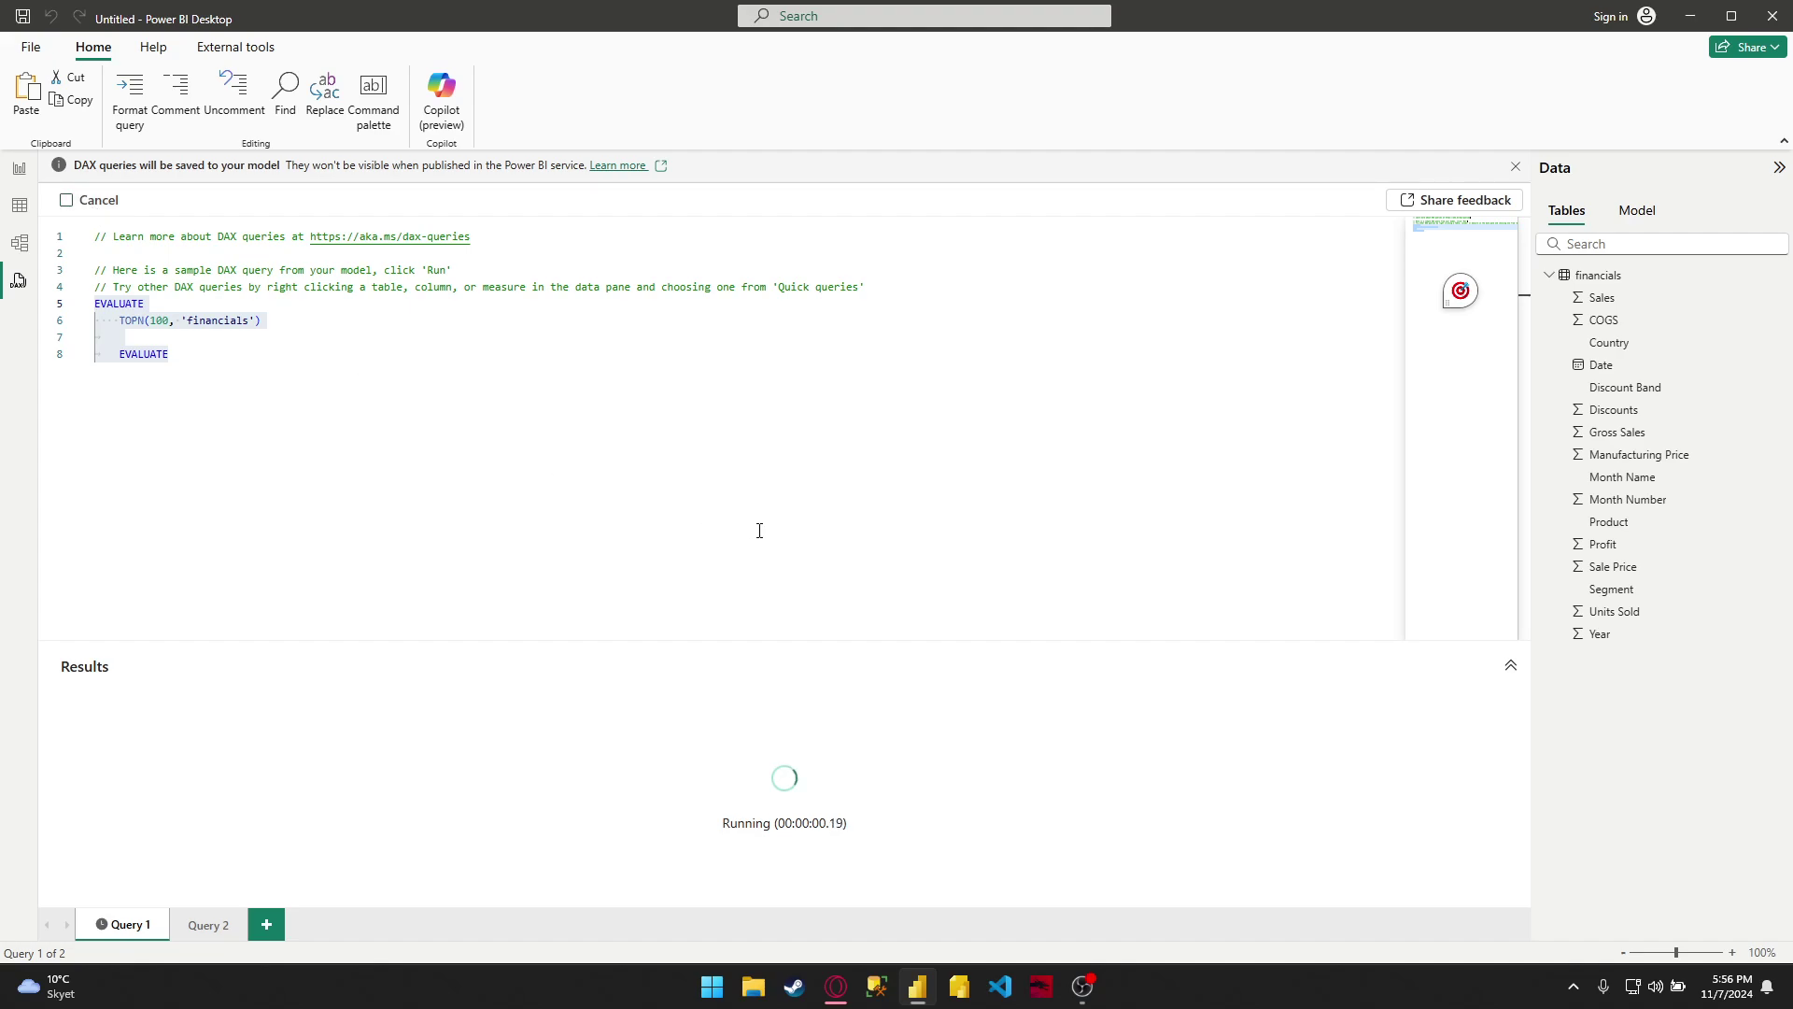
left_click(669, 480)
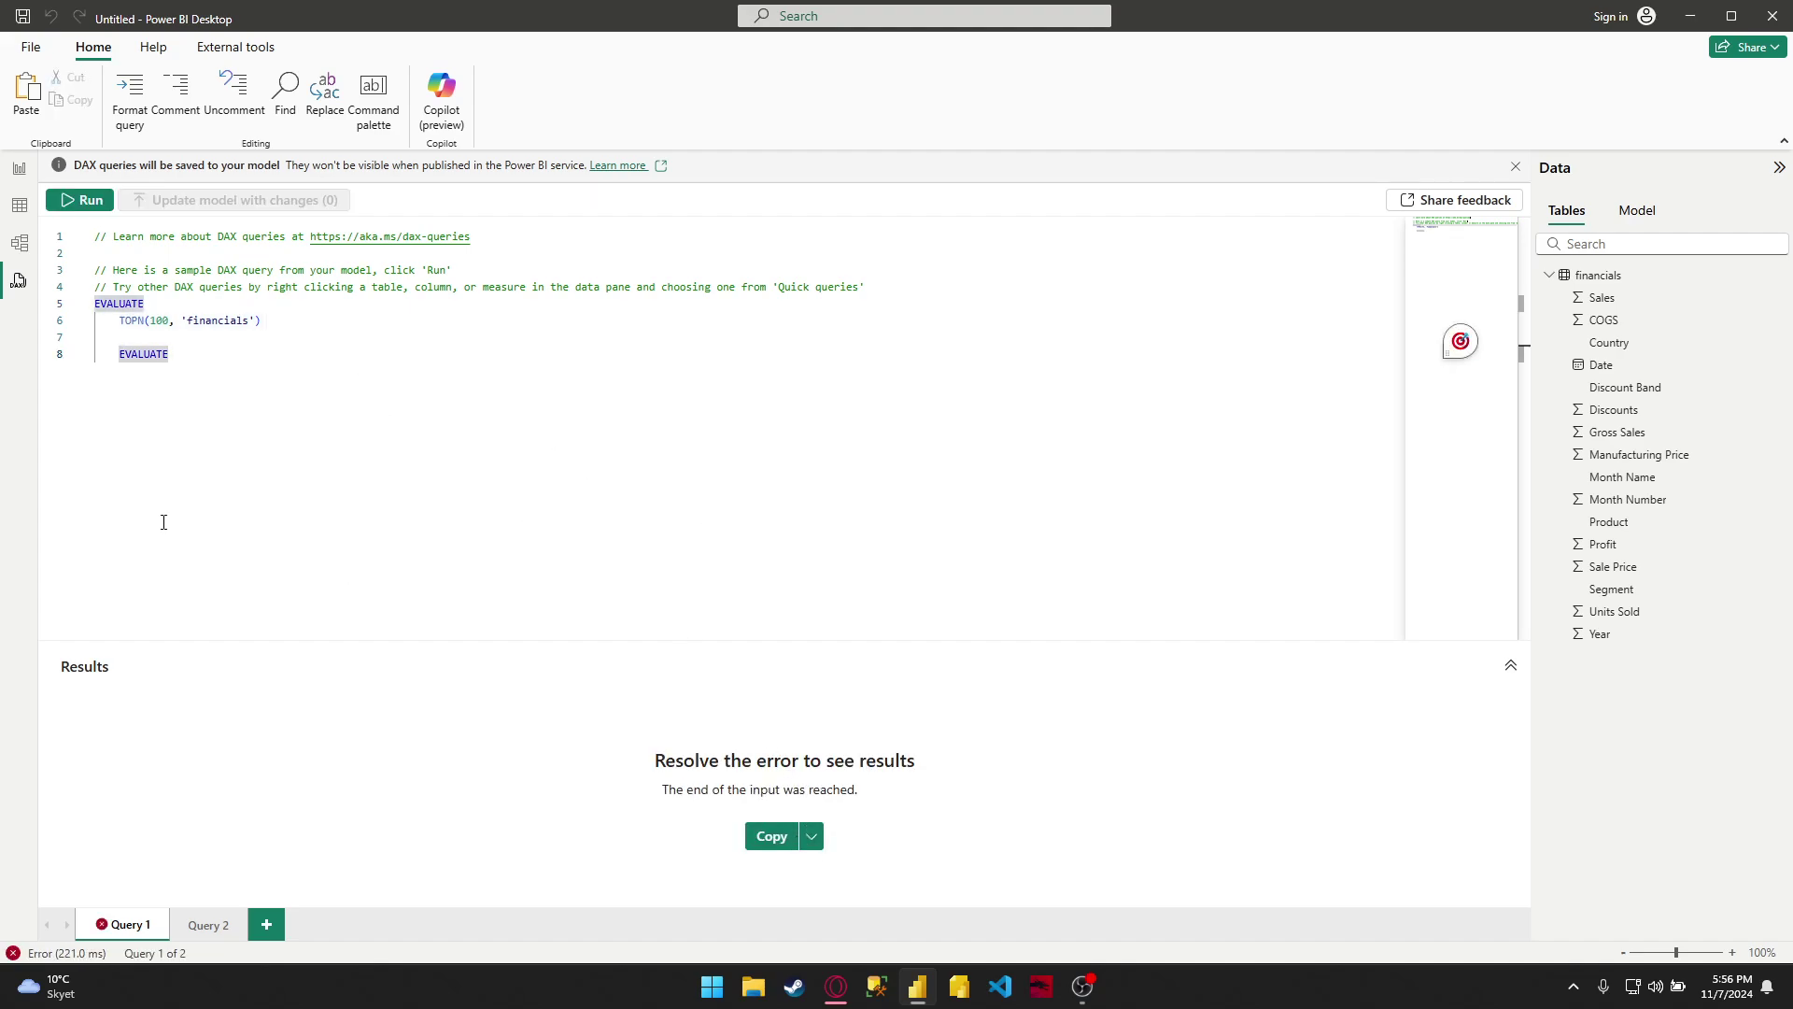
Close the empty Query 2, delete the stray EVALUATE on line 8, and rerun for 100 rows.
left_click(208, 925)
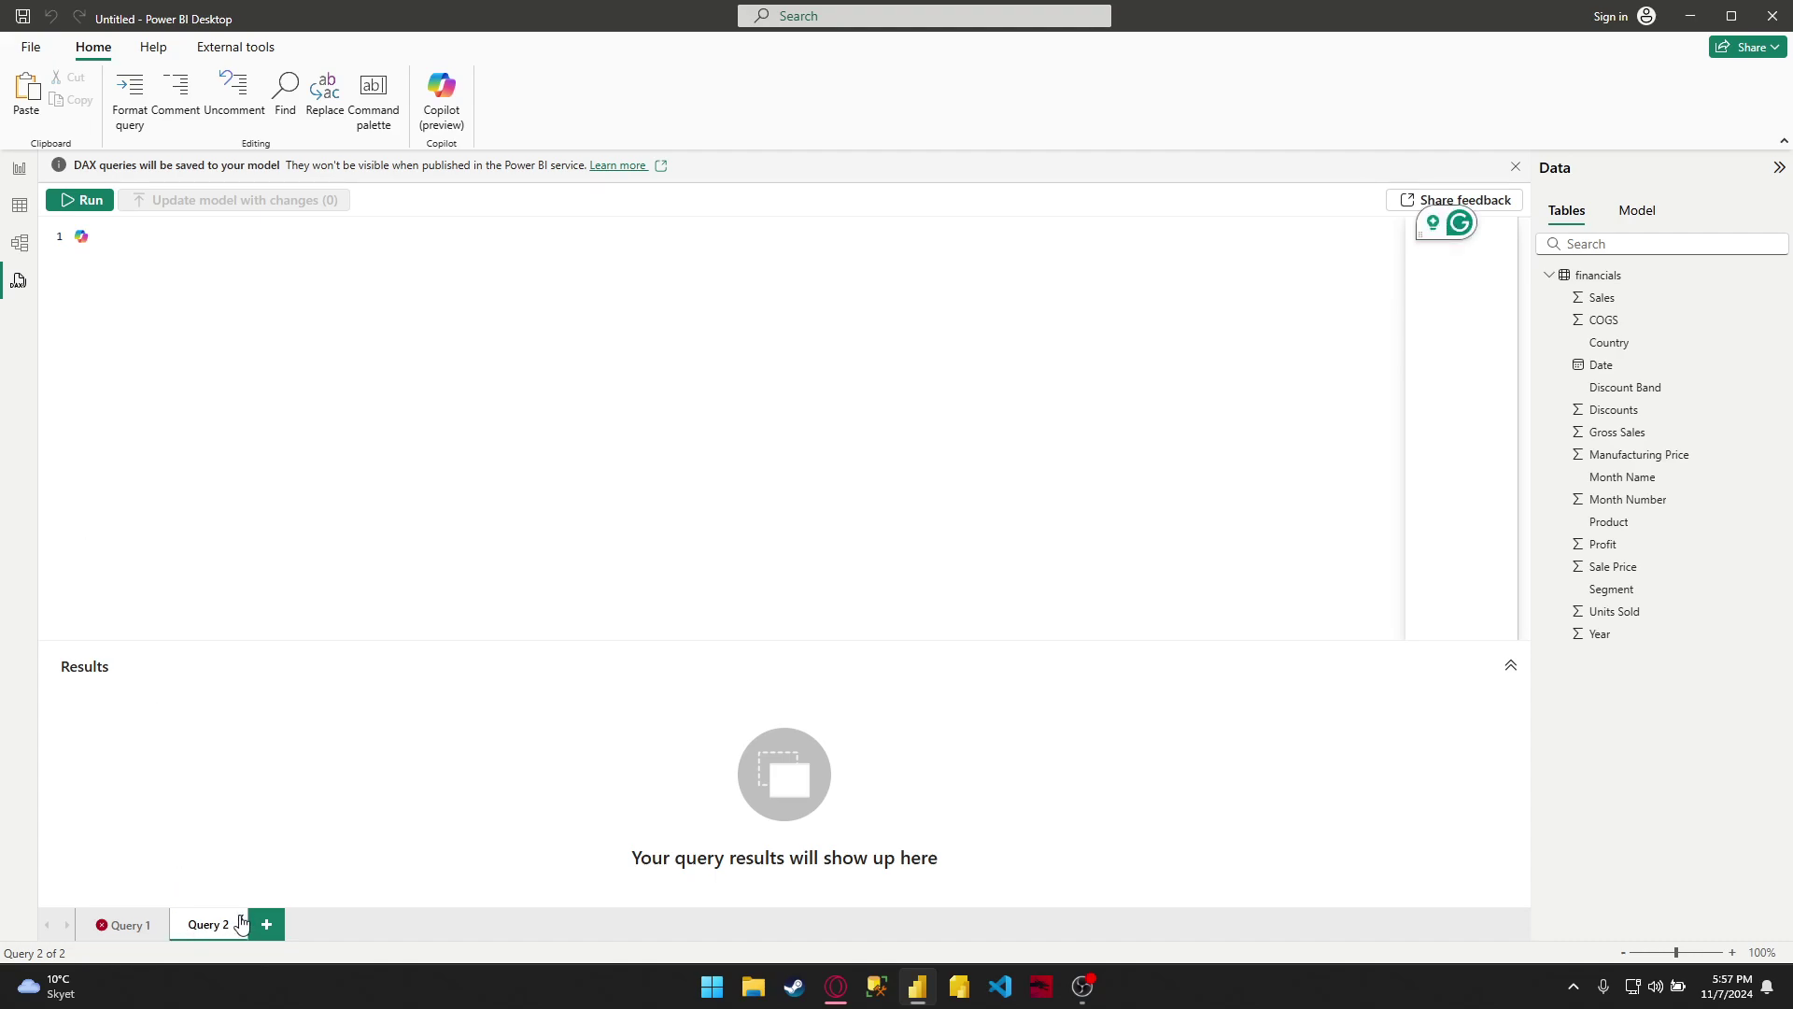
left_click(241, 918)
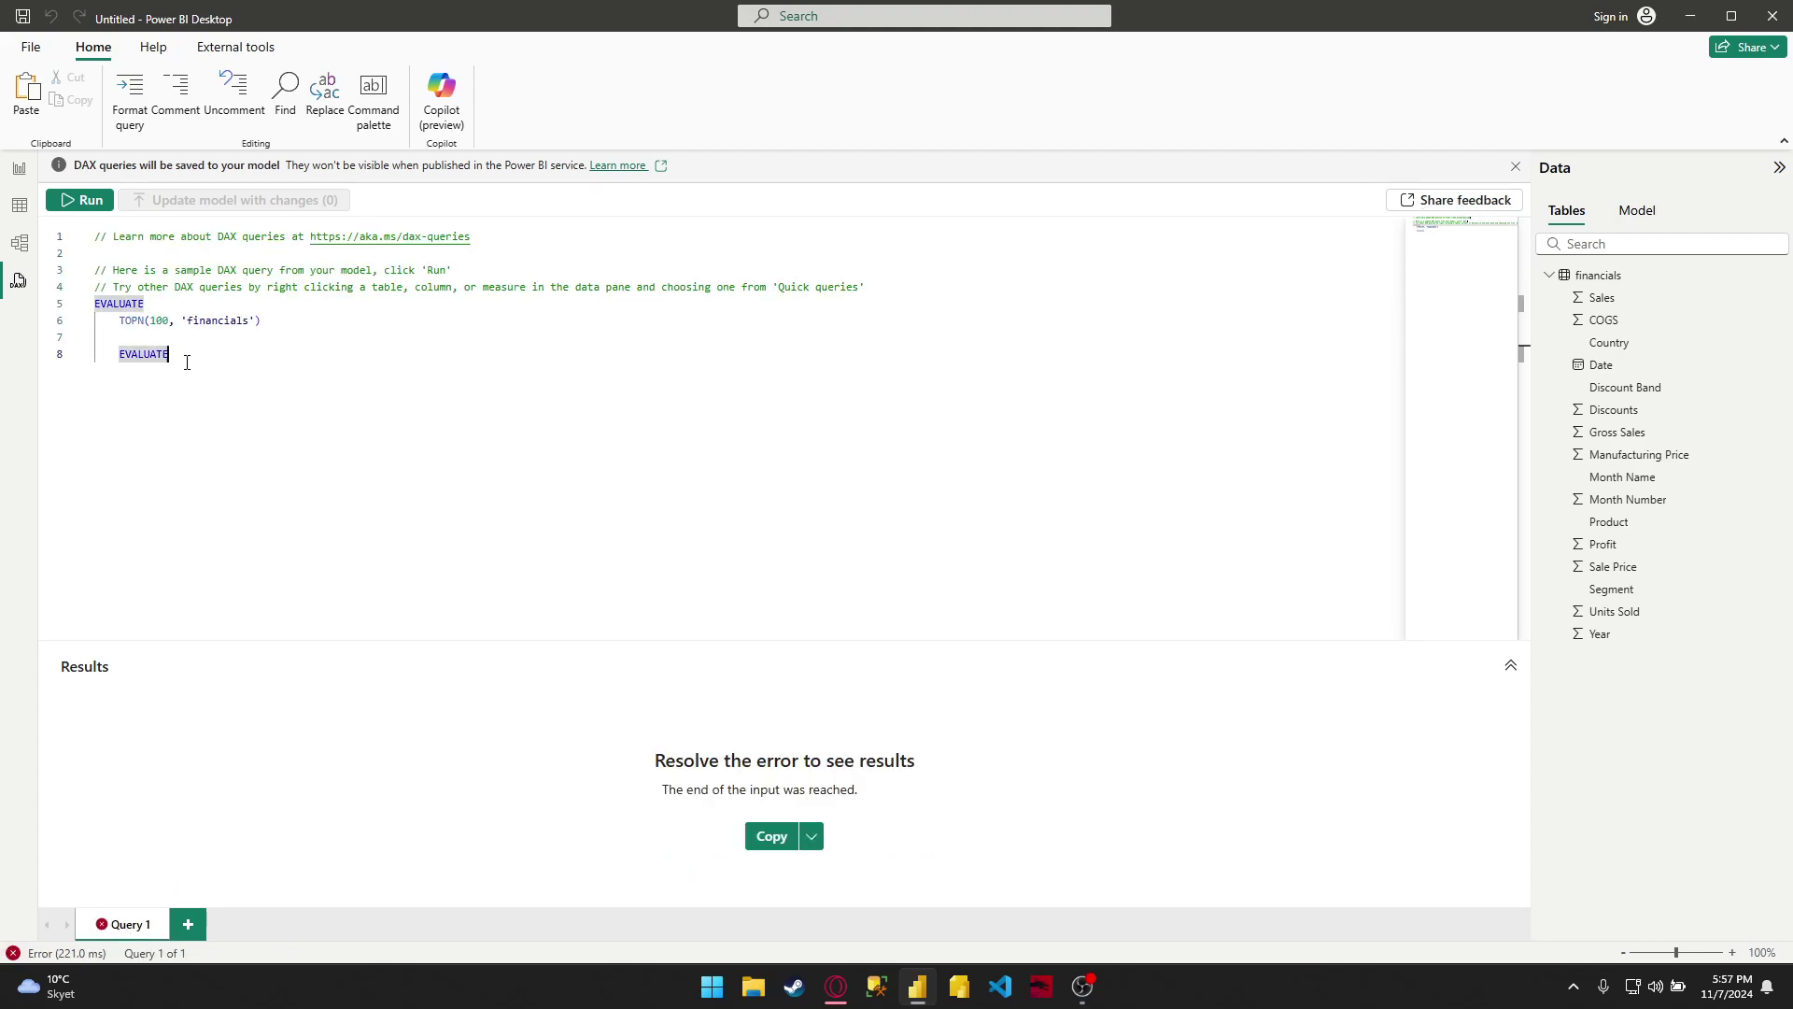
key("ctrl+shift+Left")
key("BackSpace")
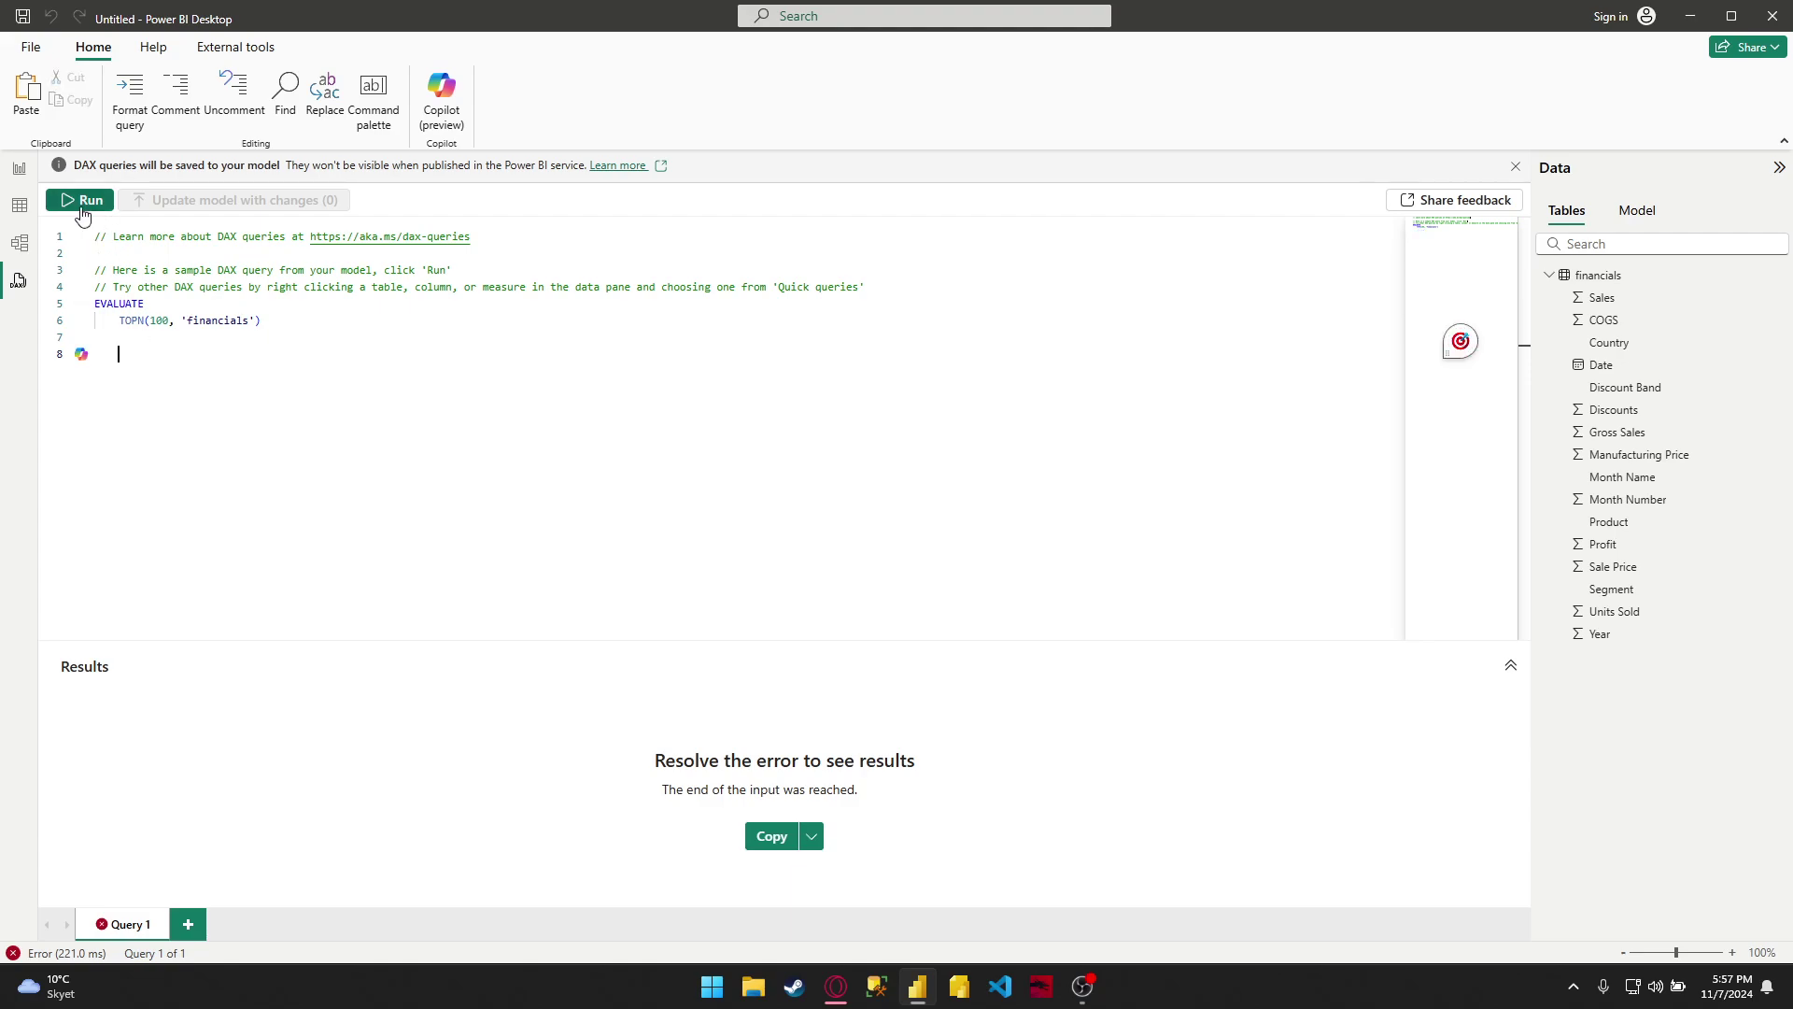
left_click(83, 200)
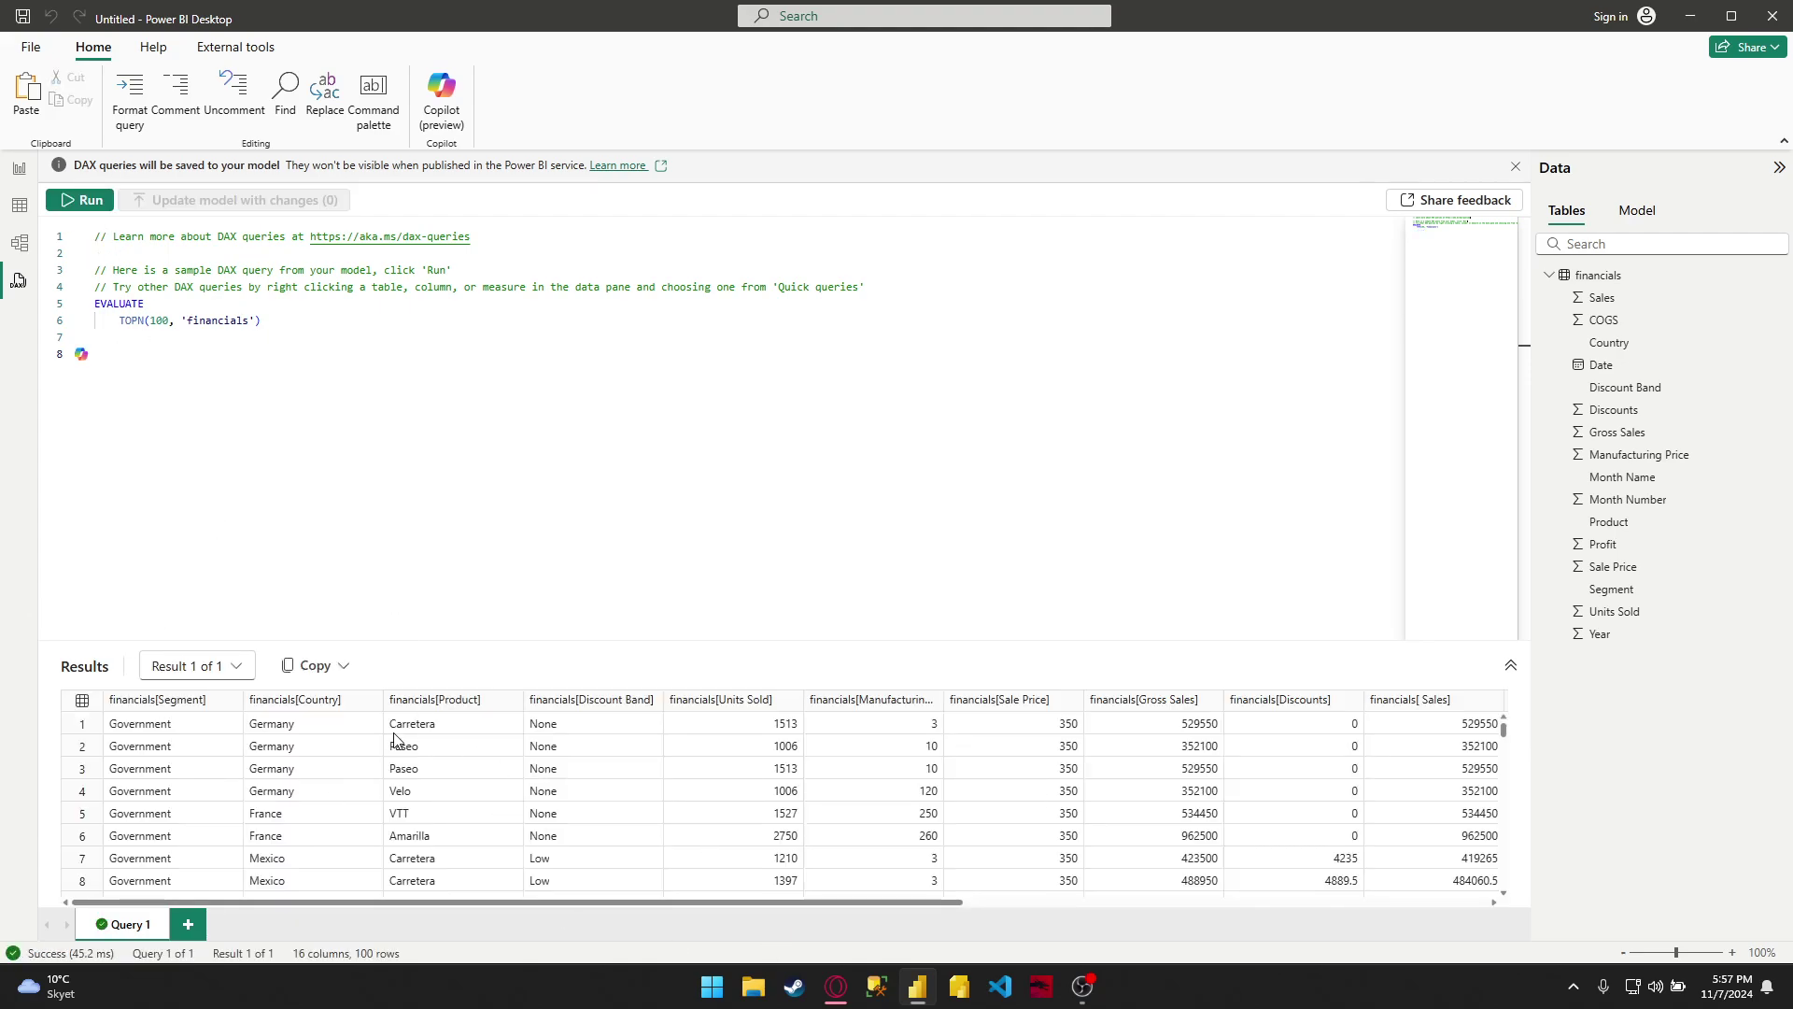
scroll(561, 738, "down", 8)
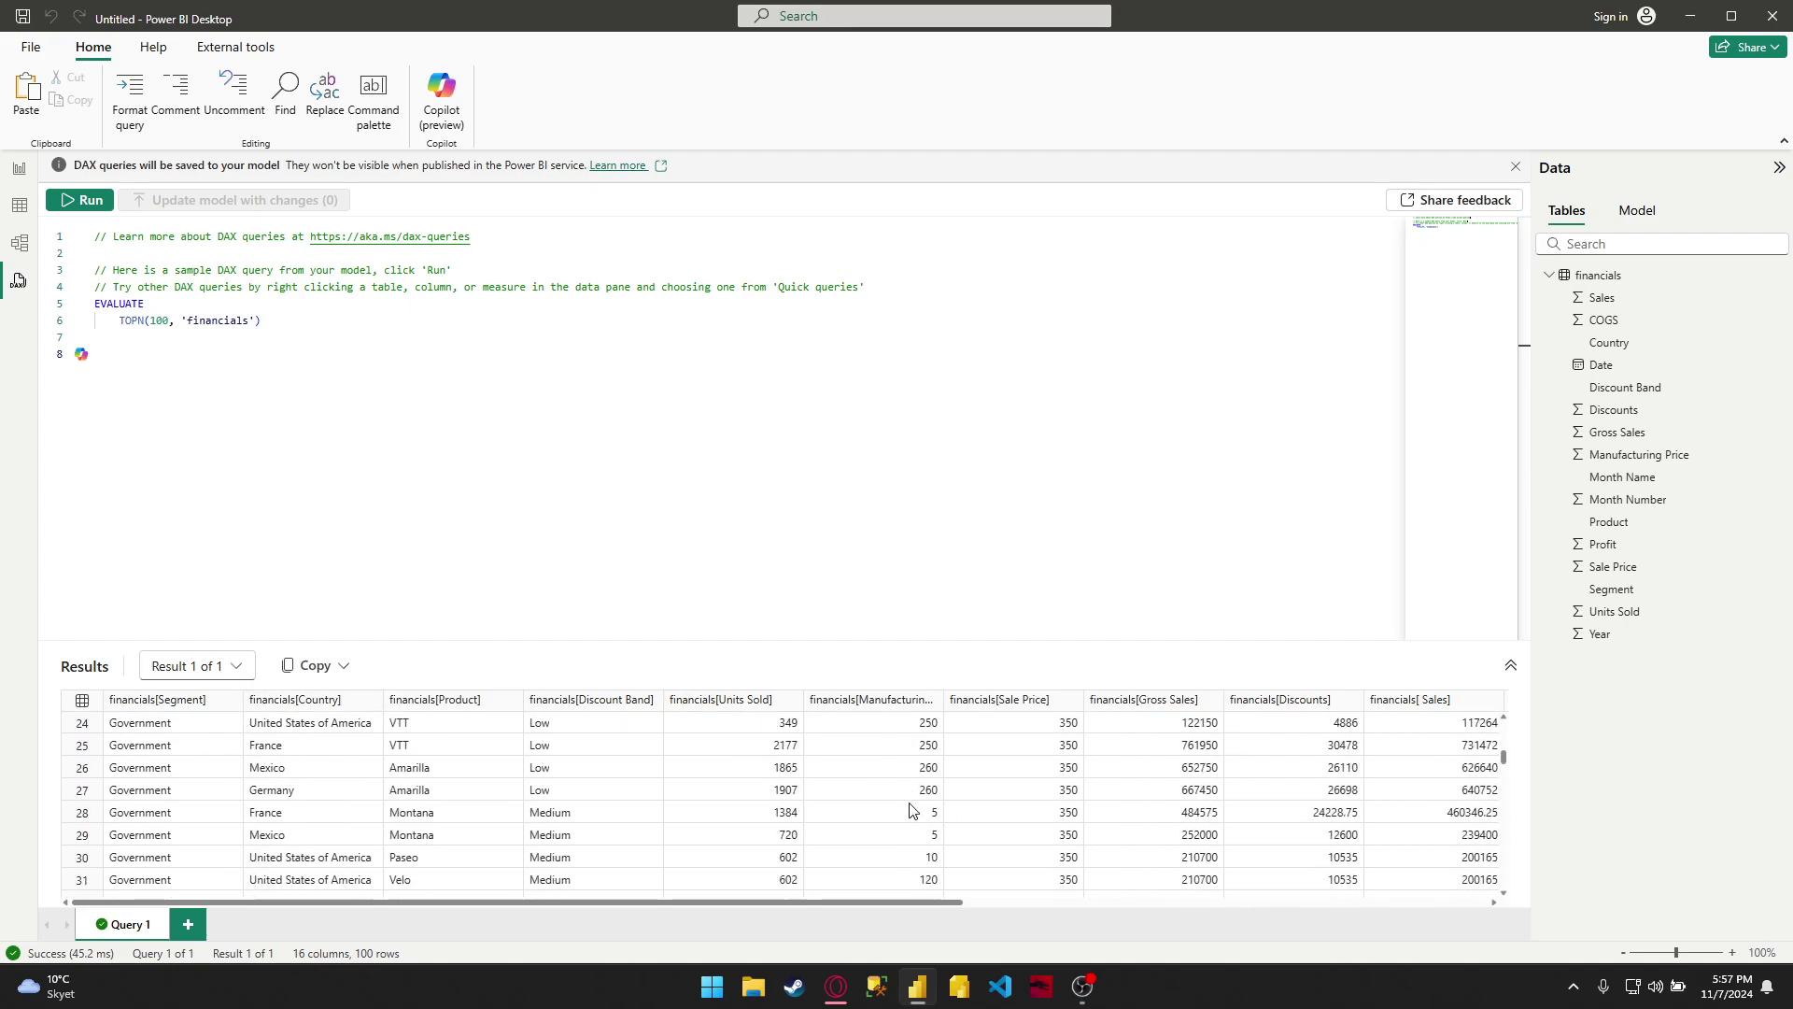
scroll(911, 811, "up", 8)
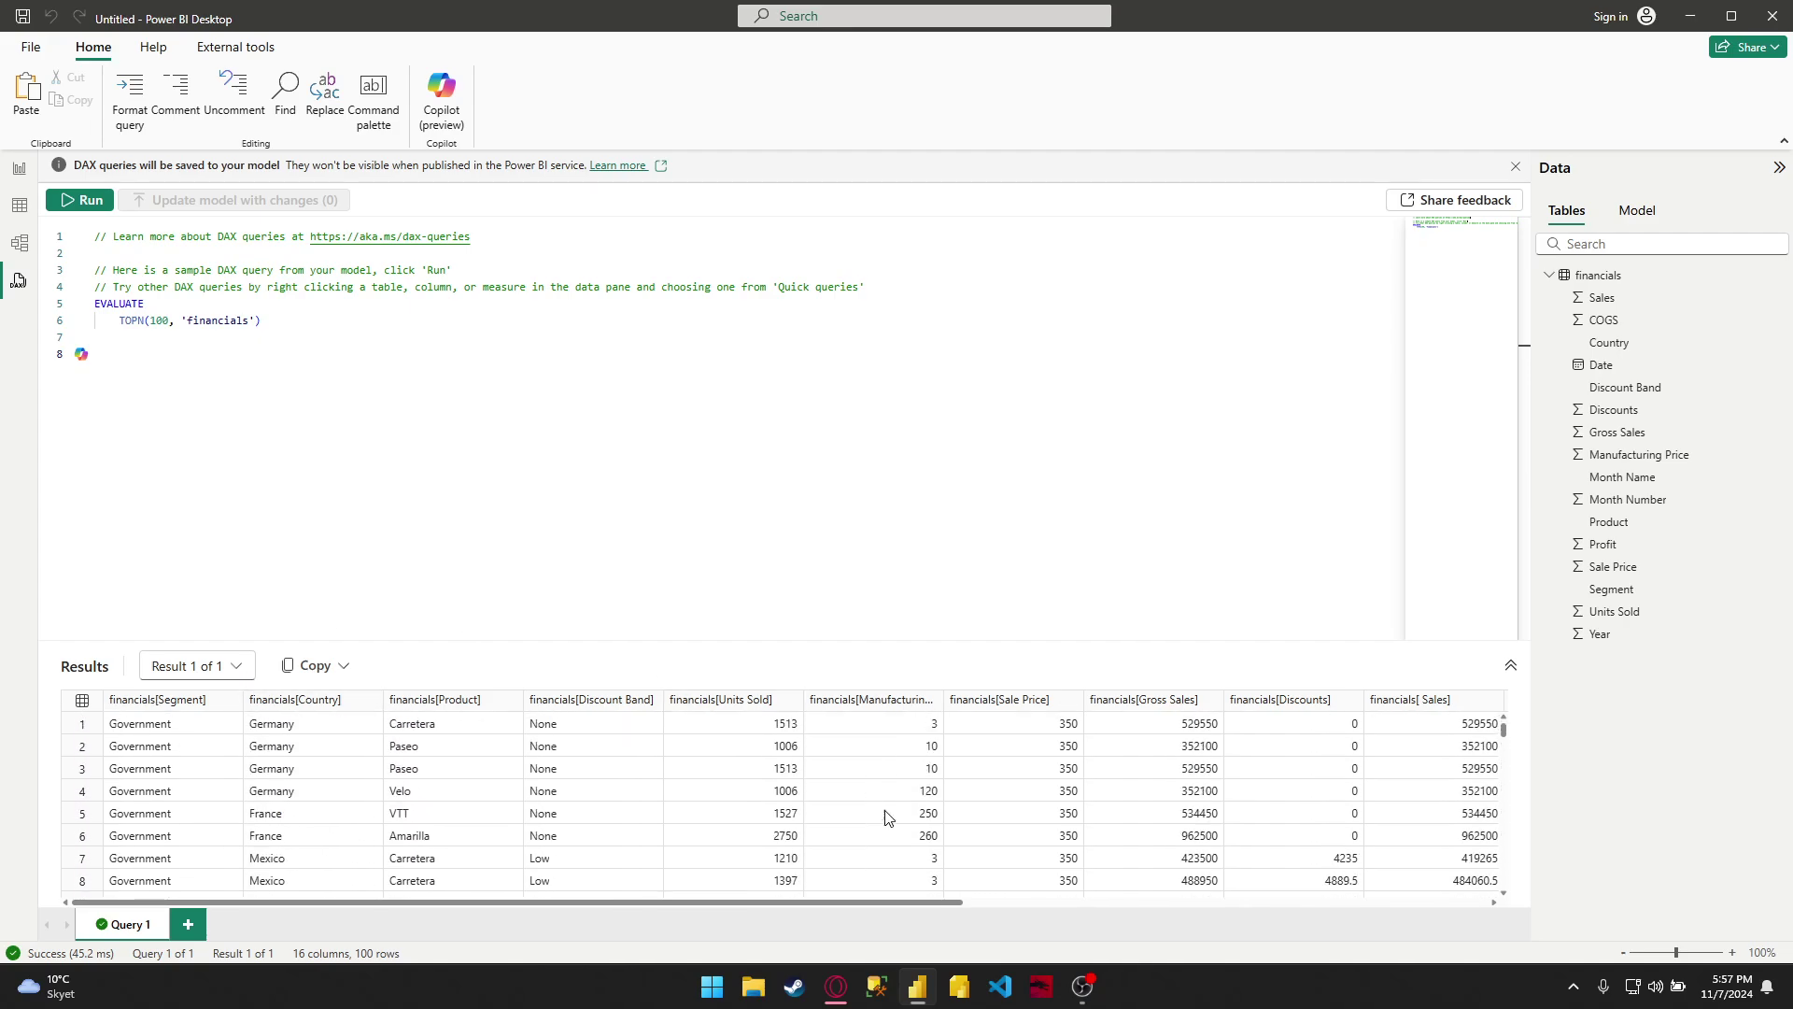
From Report view, add the measure Total Units Sold = SUM(financials[Units Sold]).
left_click(17, 171)
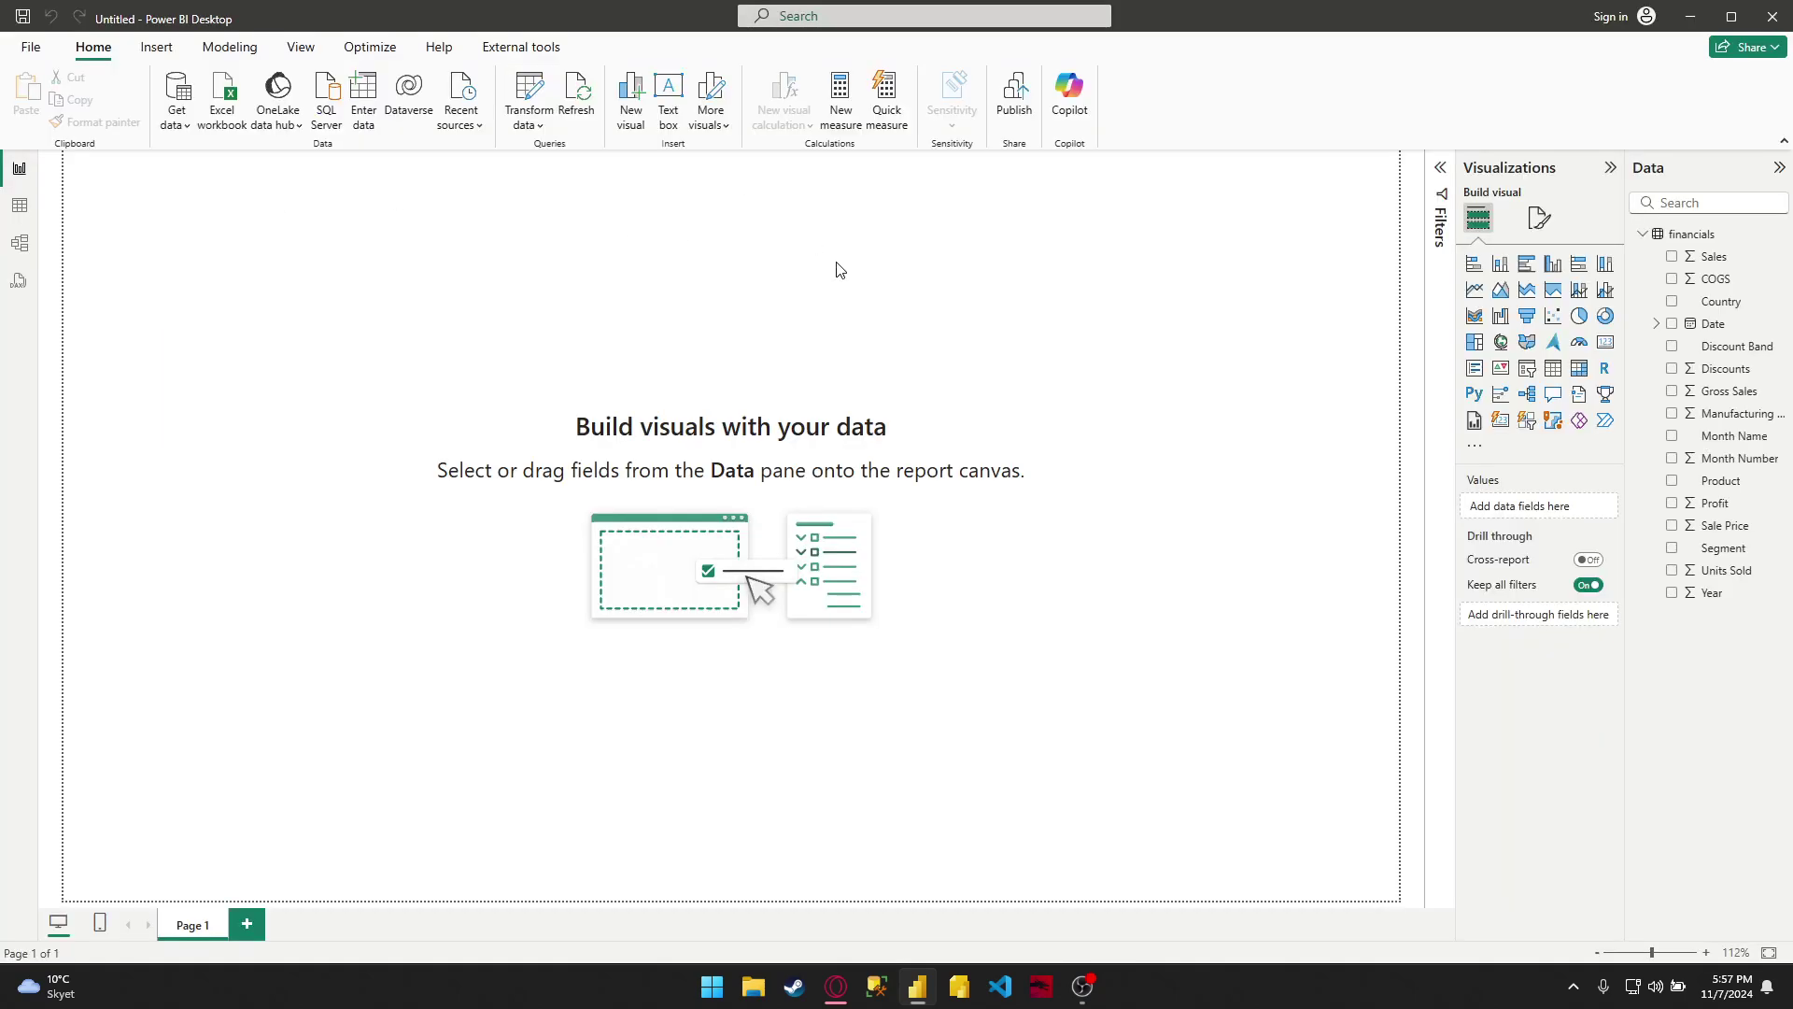
left_click(840, 108)
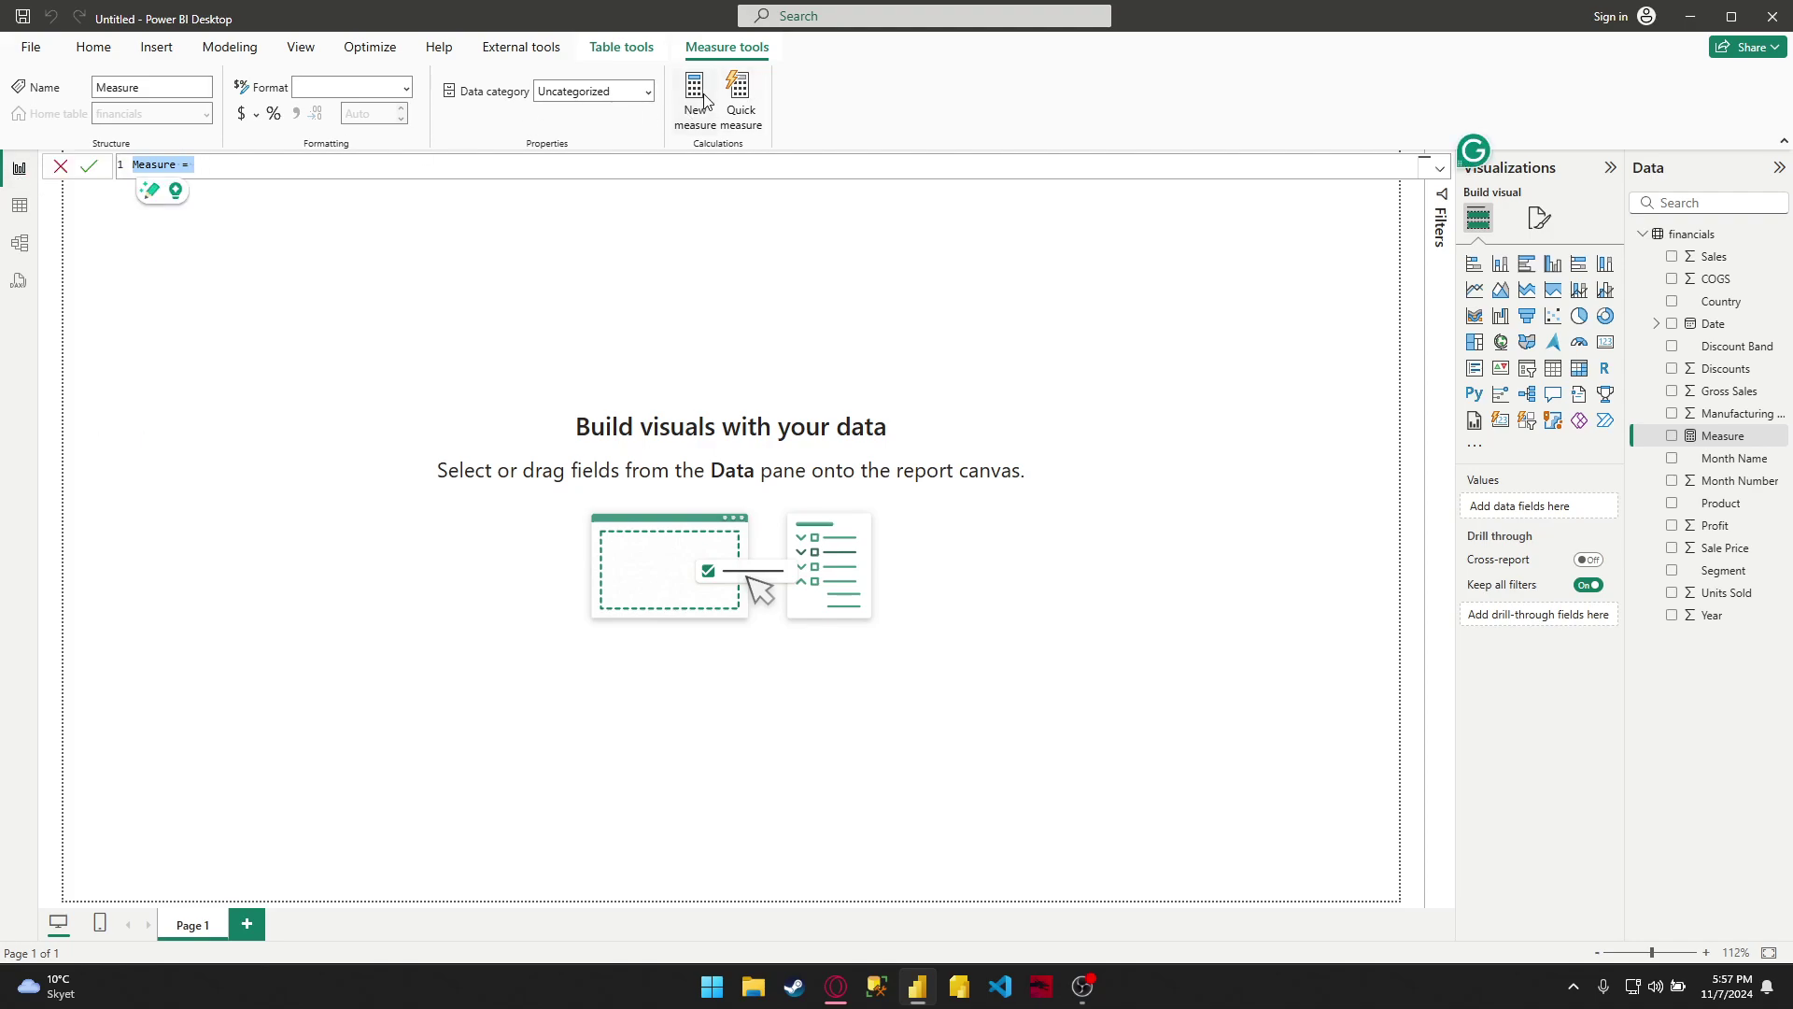
left_click(206, 167)
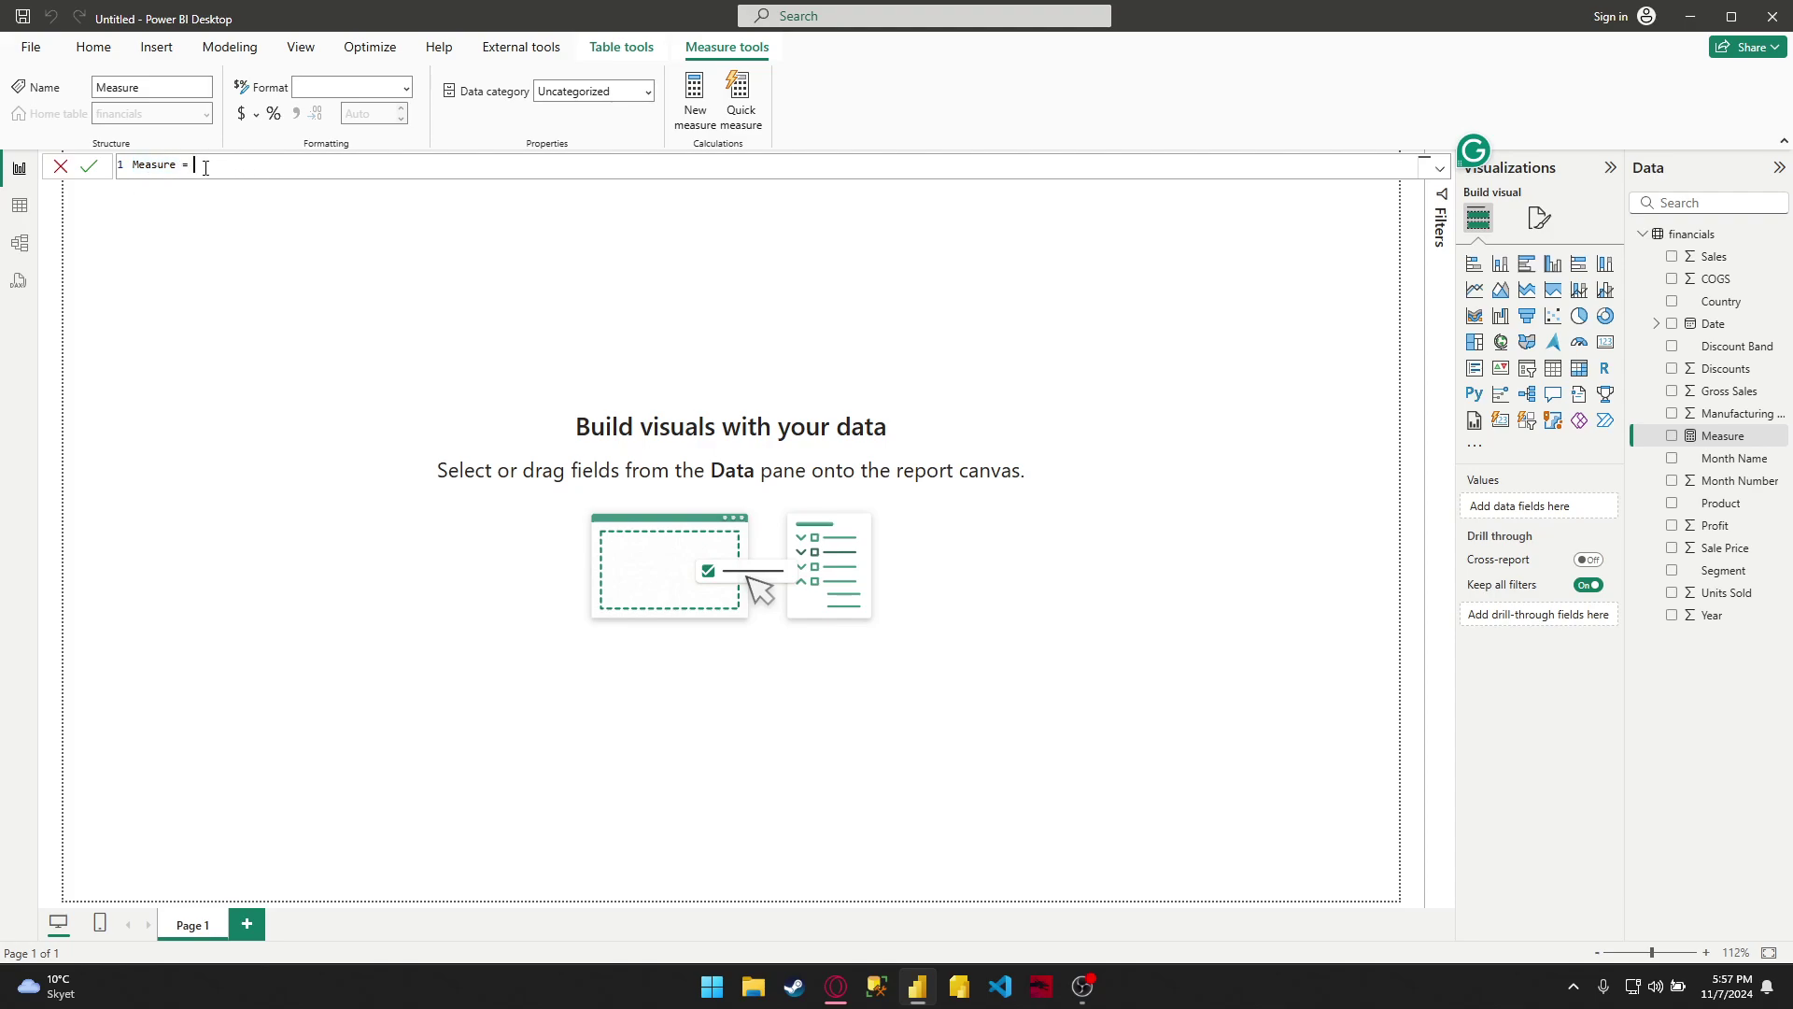
left_click_drag(205, 168, 131, 167)
type("Total Units Sold = SUM(financials[Units Sold])")
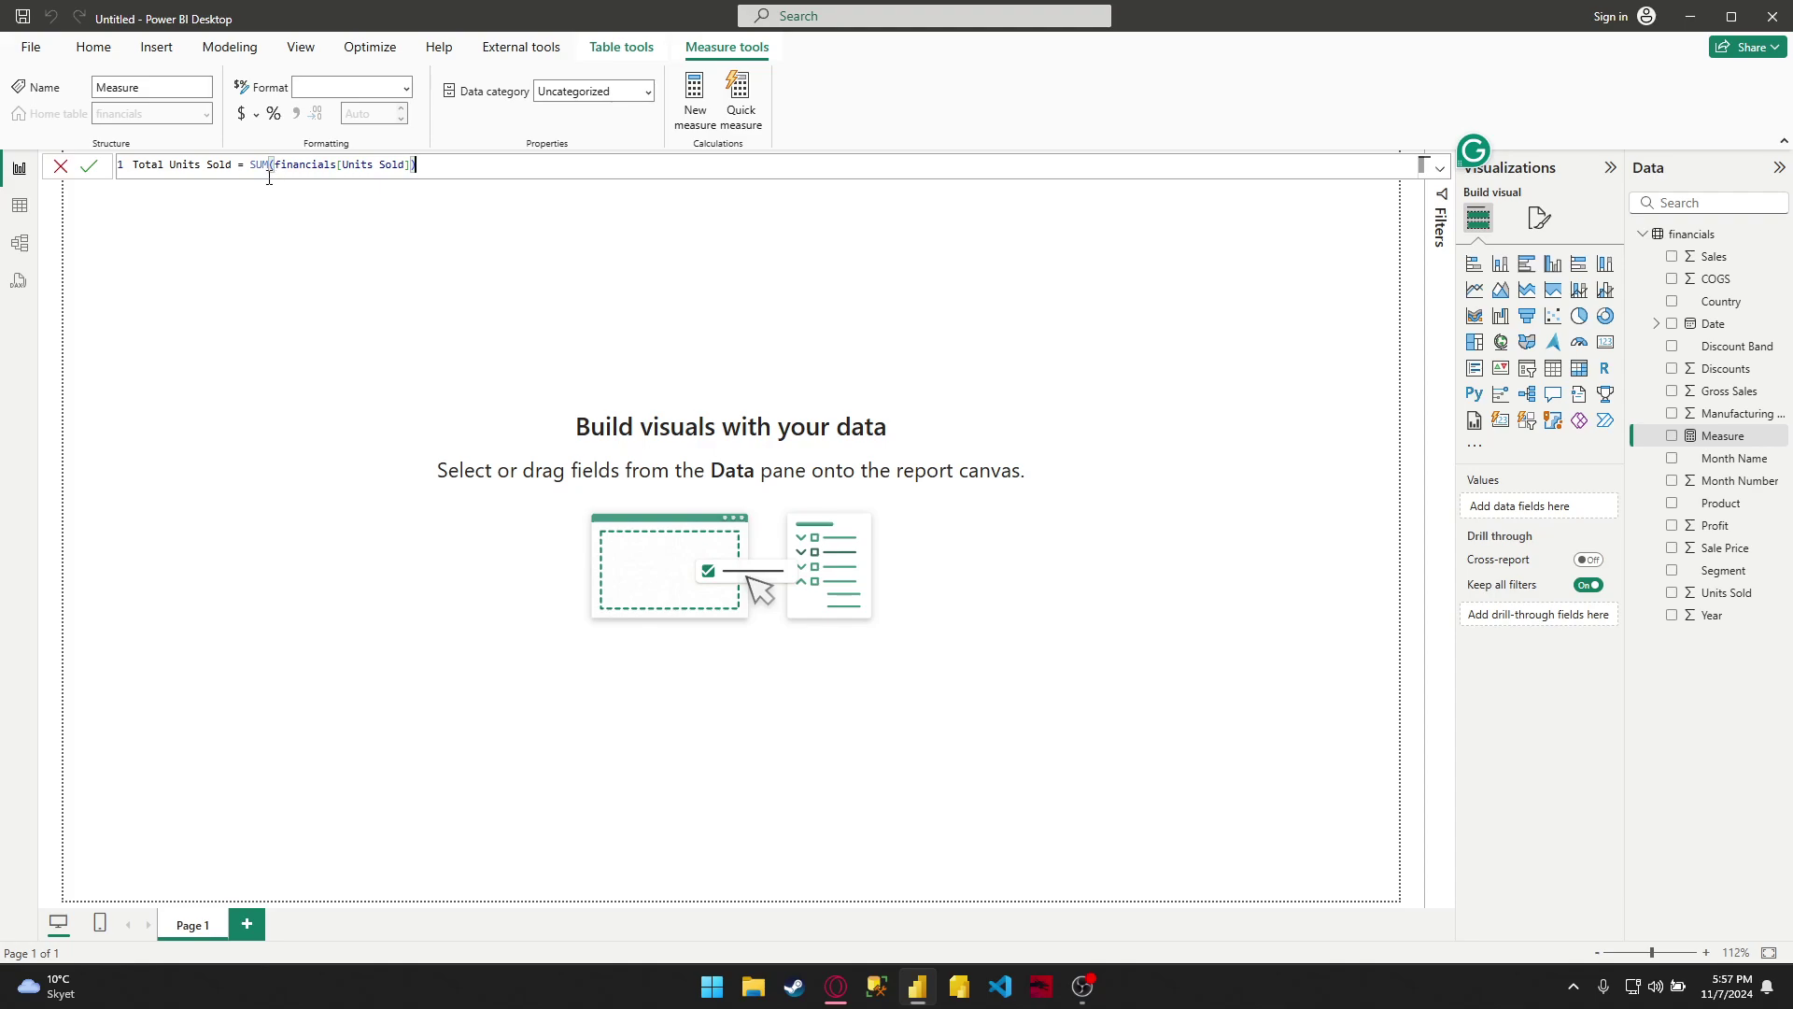
double_click(308, 165)
left_click(350, 169)
left_click_drag(342, 169, 407, 172)
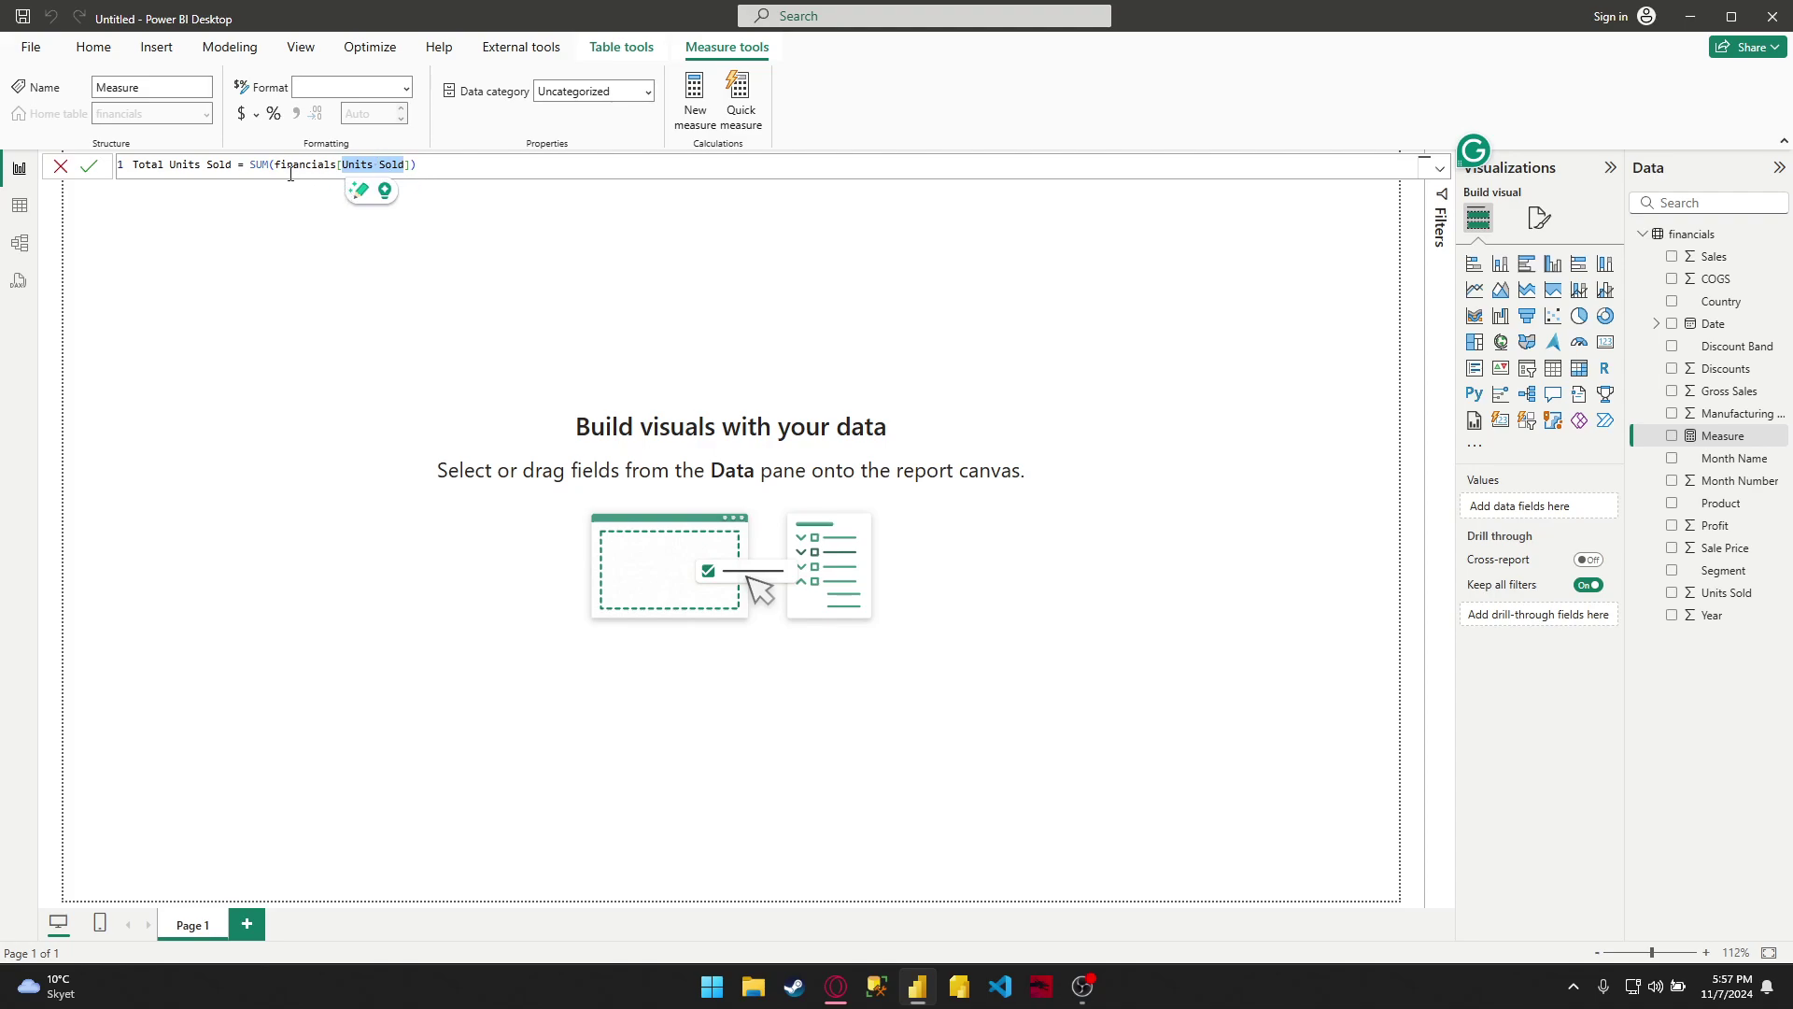
double_click(258, 166)
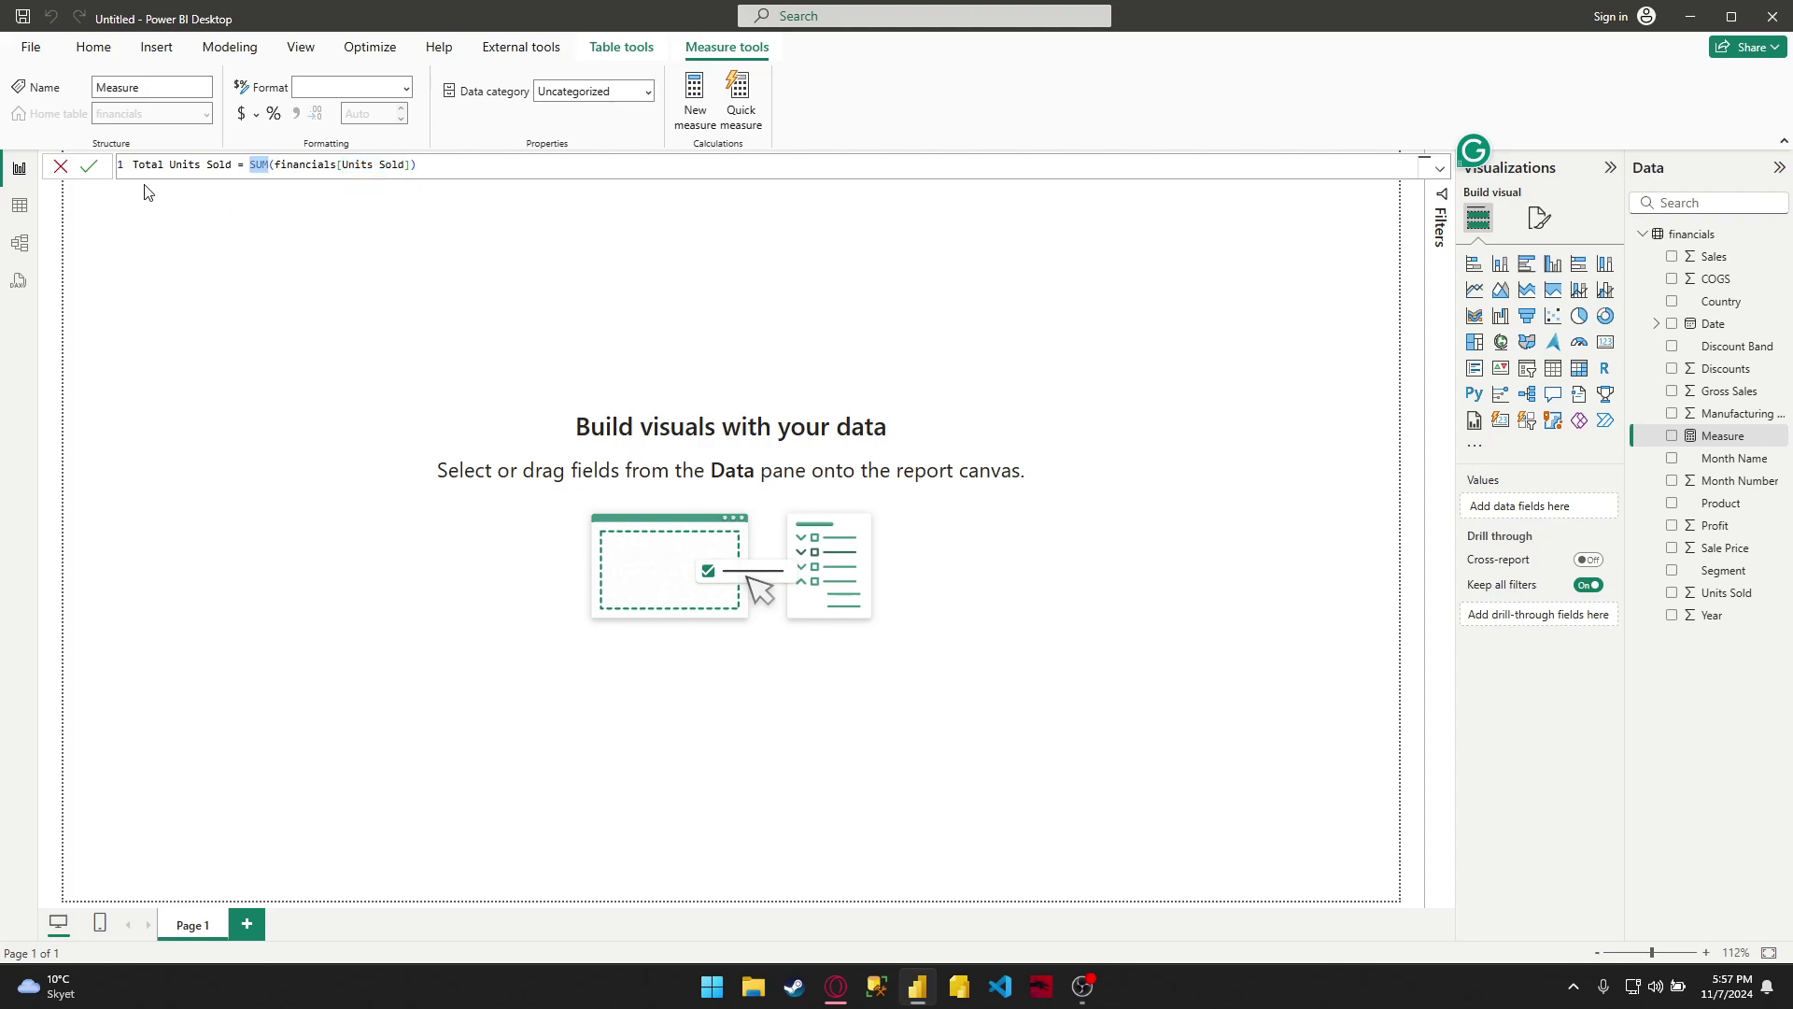
left_click(89, 169)
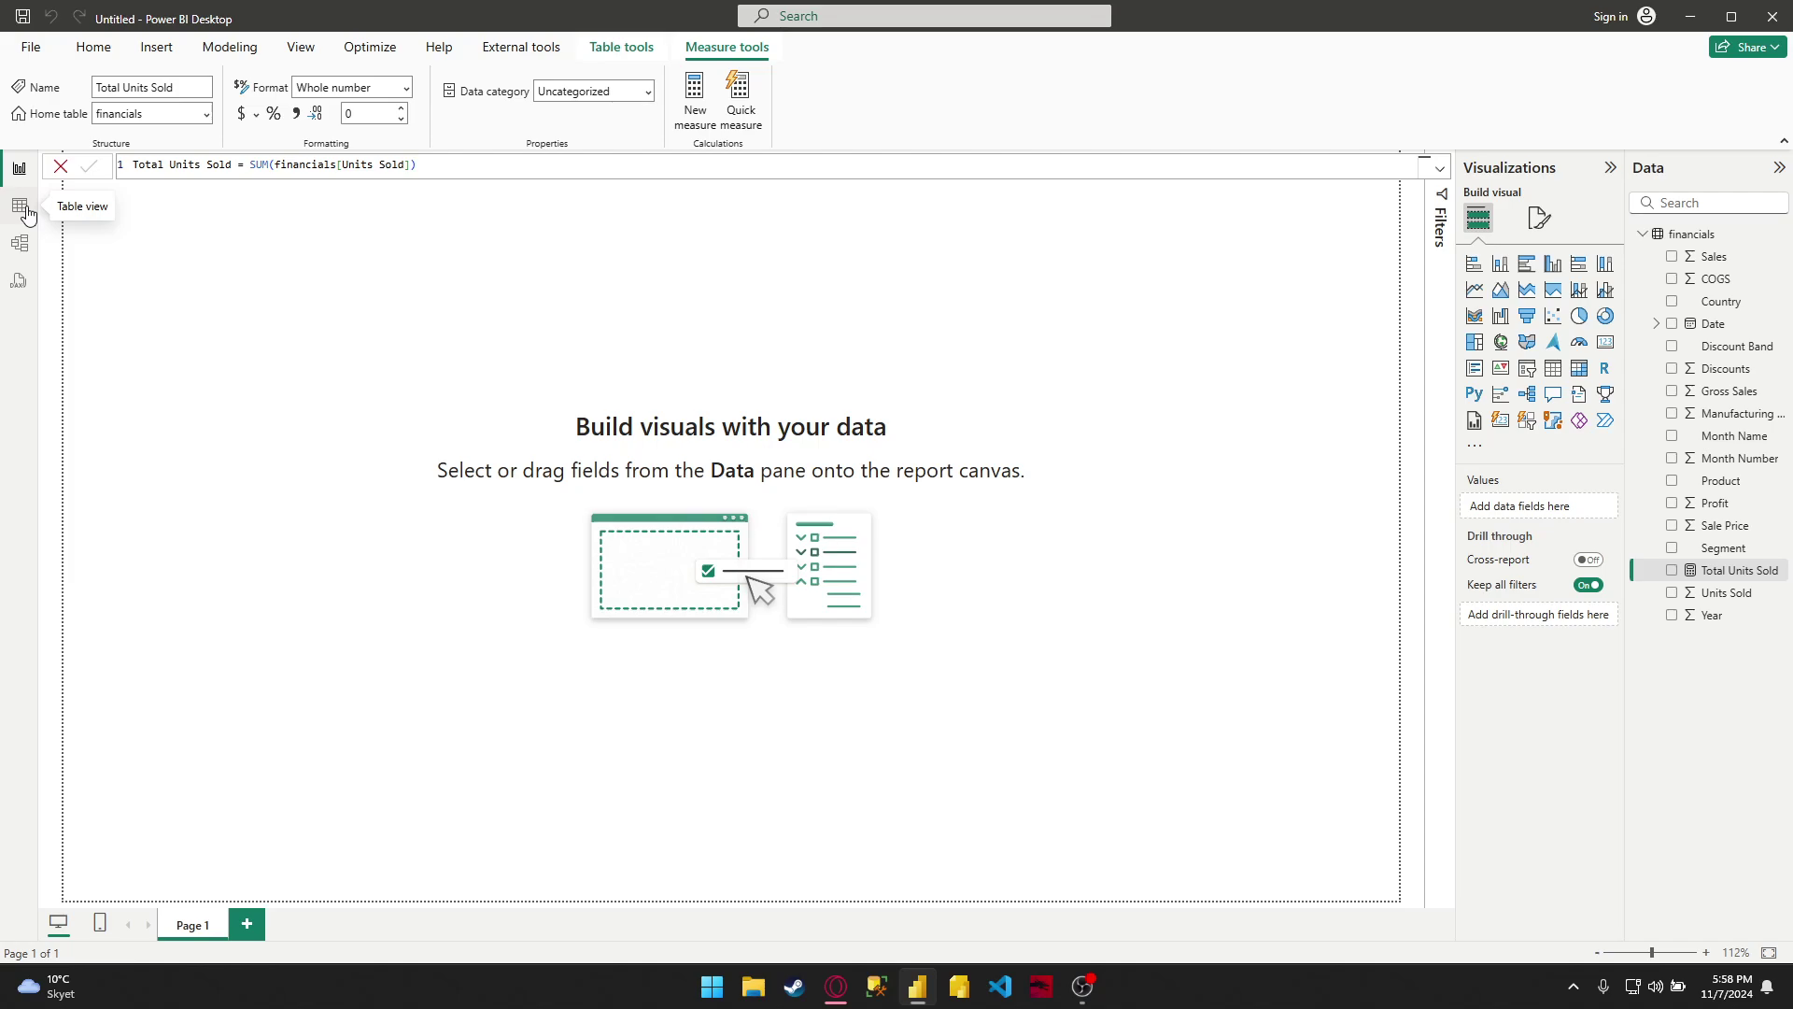
In Table view, create Calendar = CALENDAR(DATE(2013,01,01),Date(2014,12,31)) giving 730 daily dates.
left_click(21, 207)
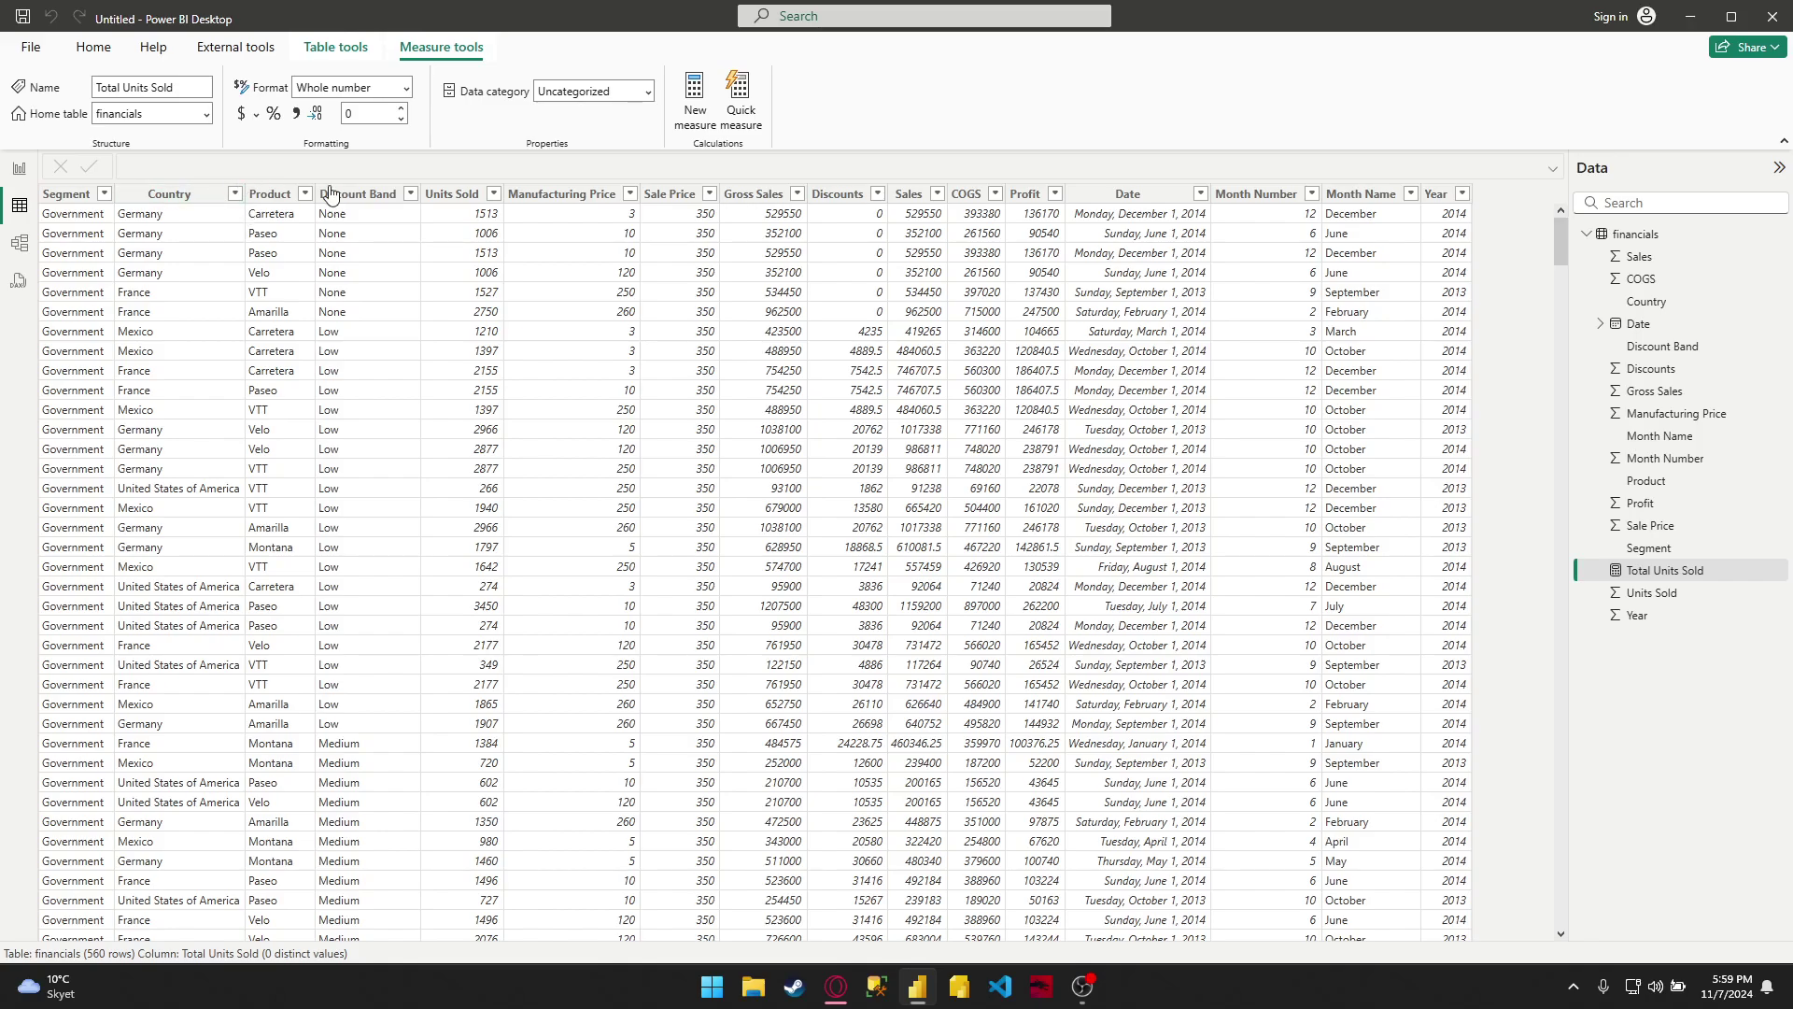
left_click(103, 54)
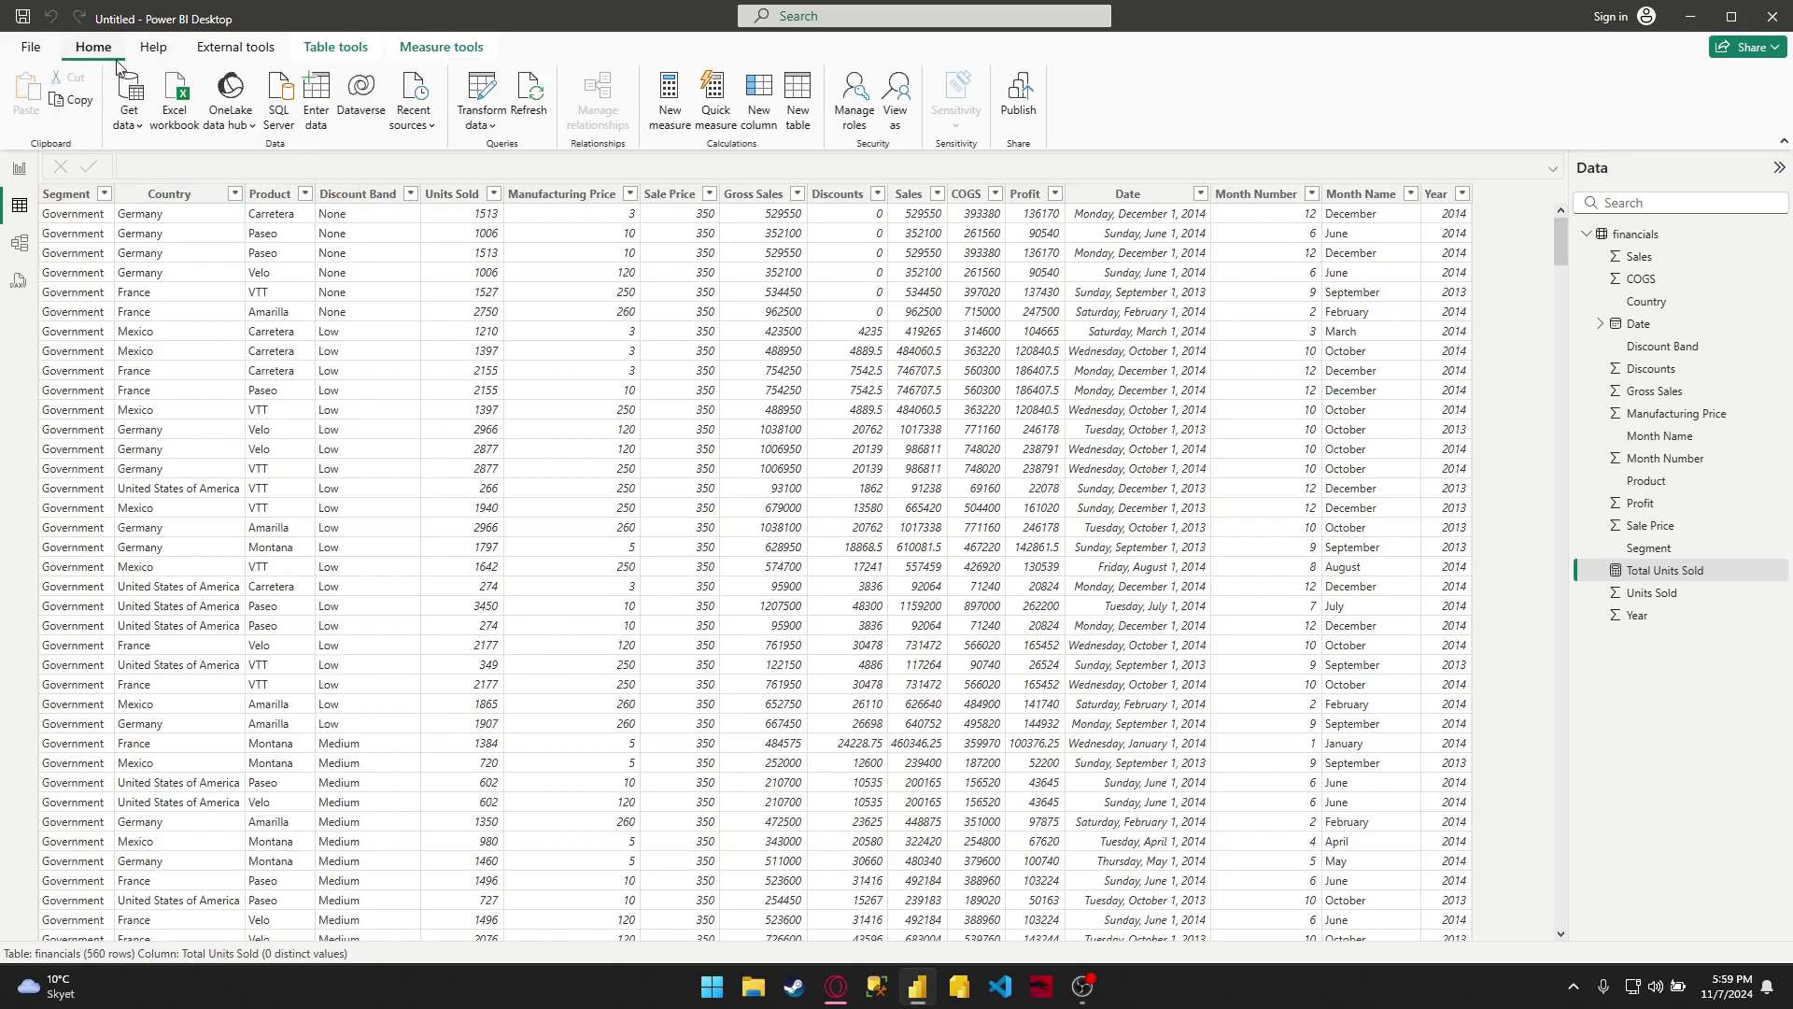
left_click(795, 105)
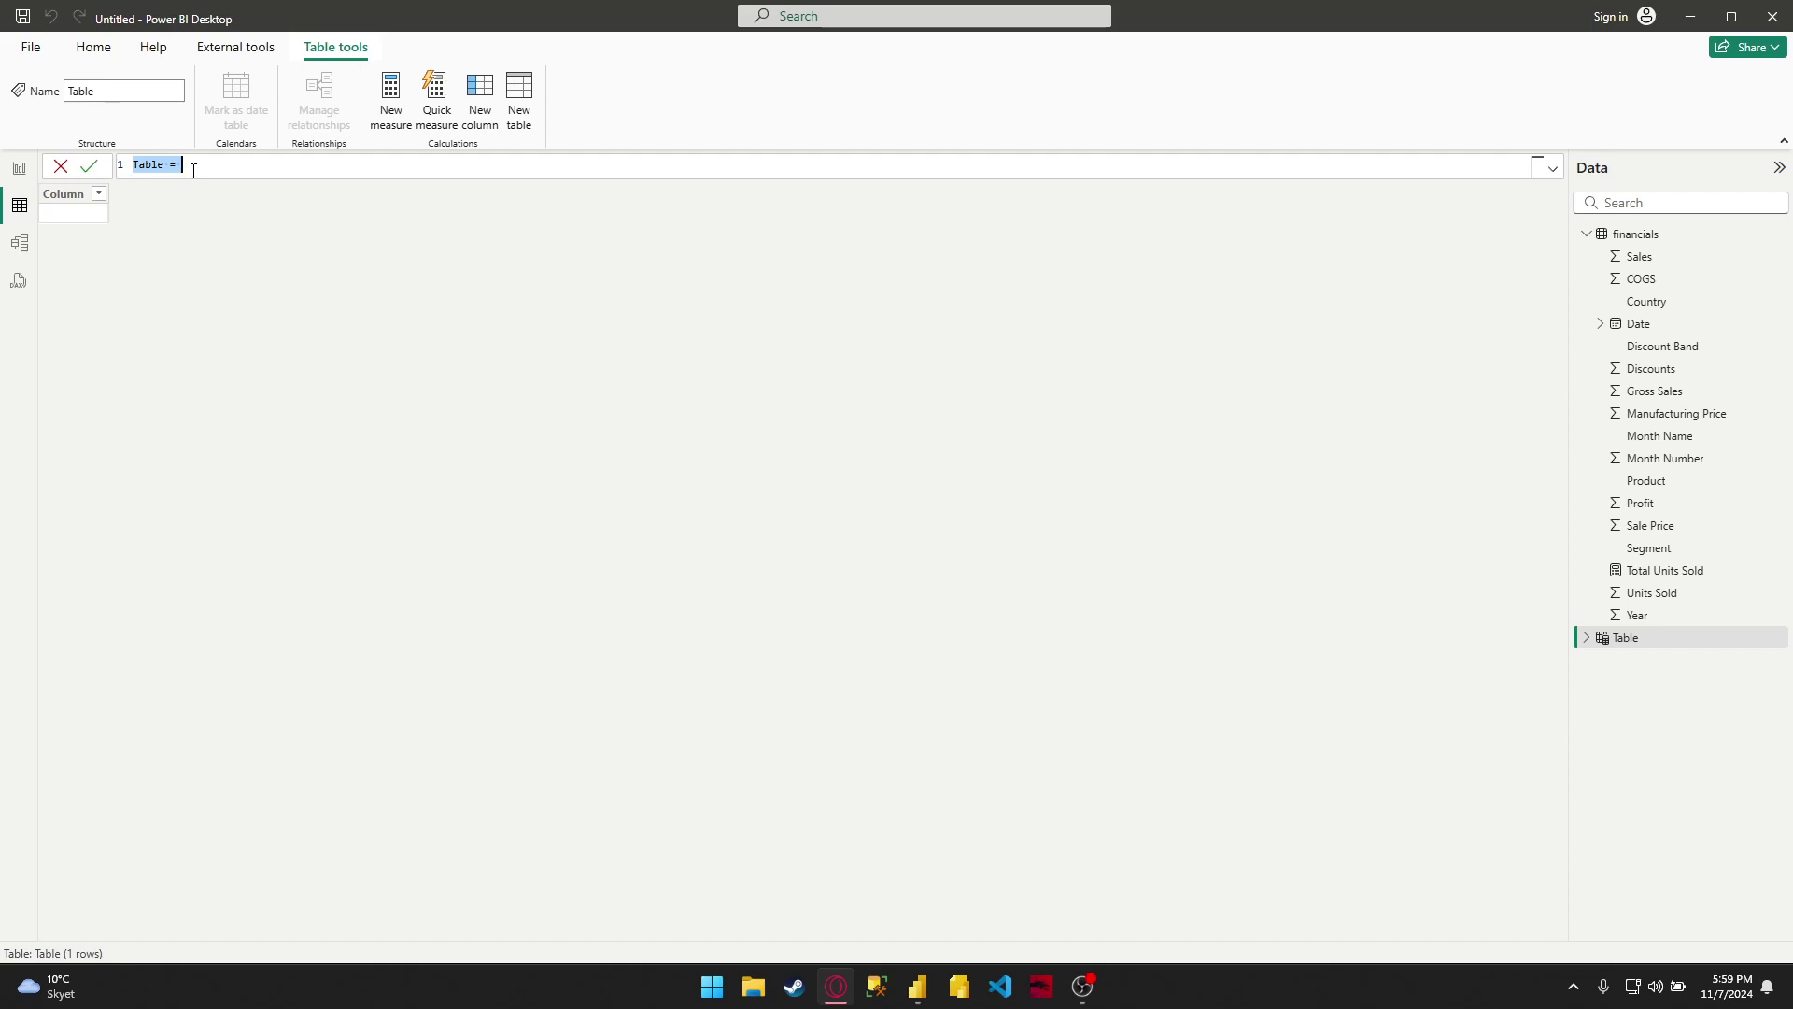
left_click_drag(191, 173, 133, 173)
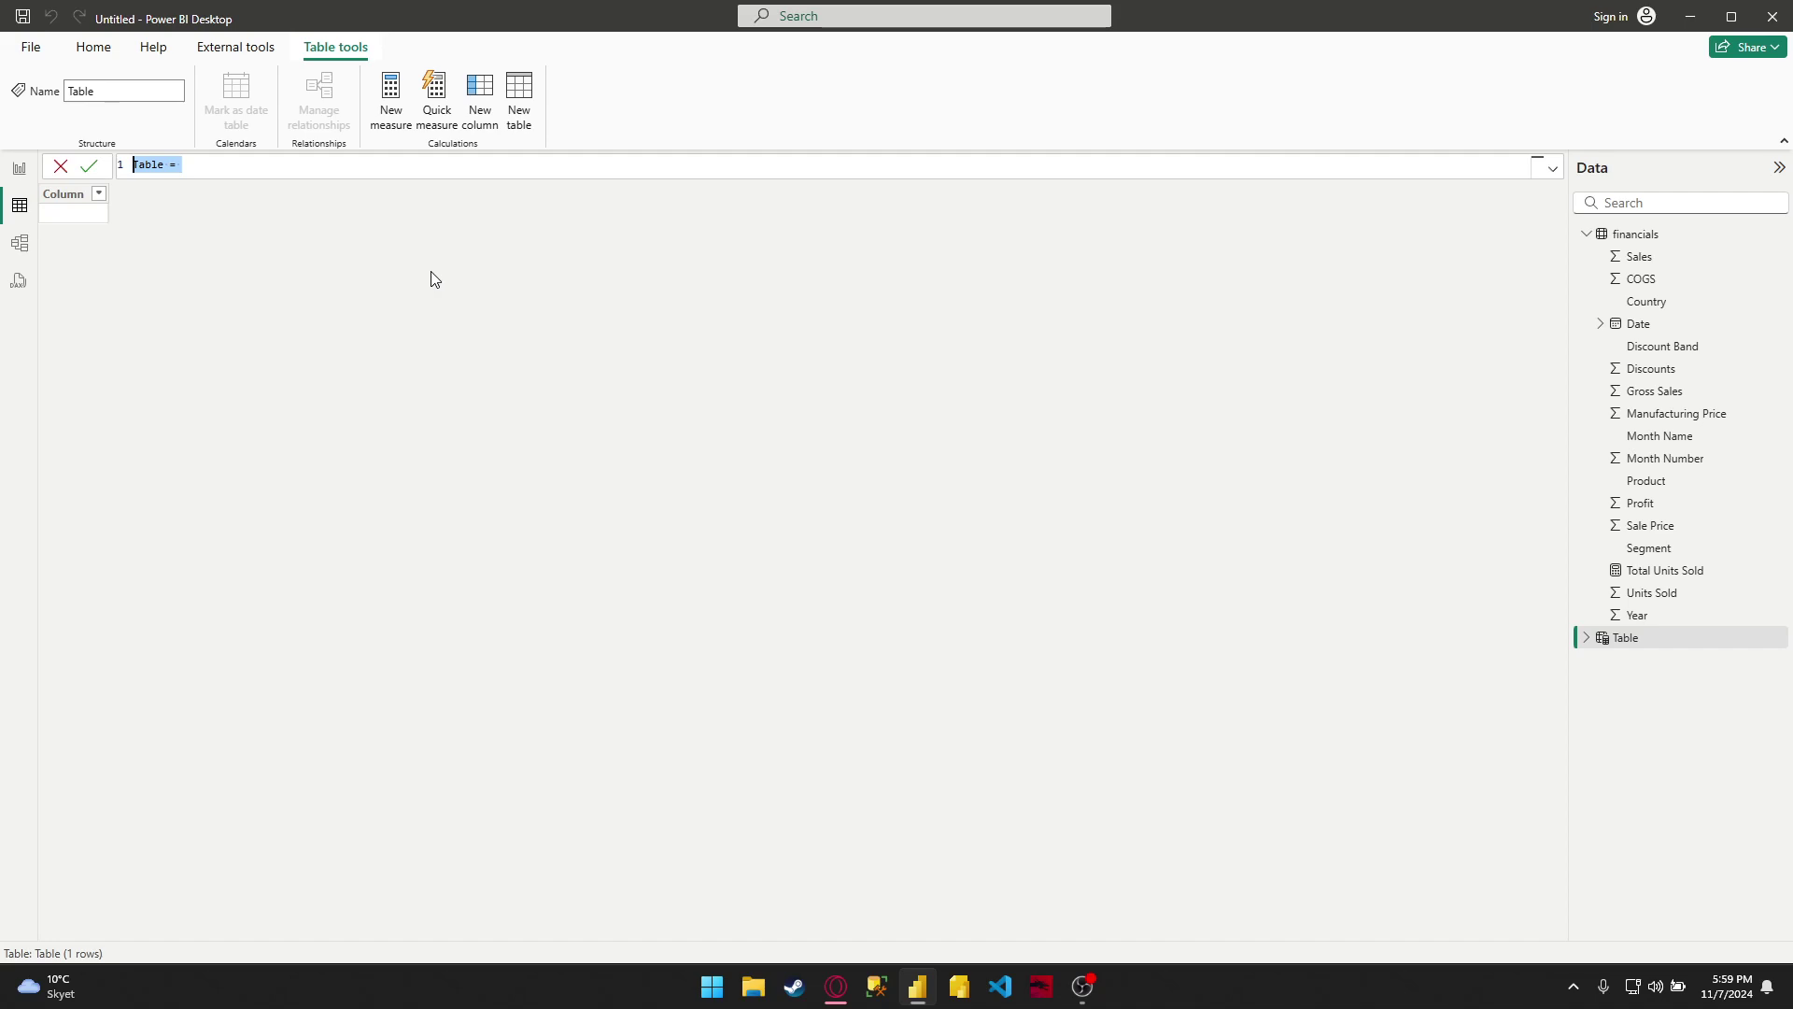
type("Calendar = CALENDAR(DATE(2013,01,01),Date(2014,12,31))")
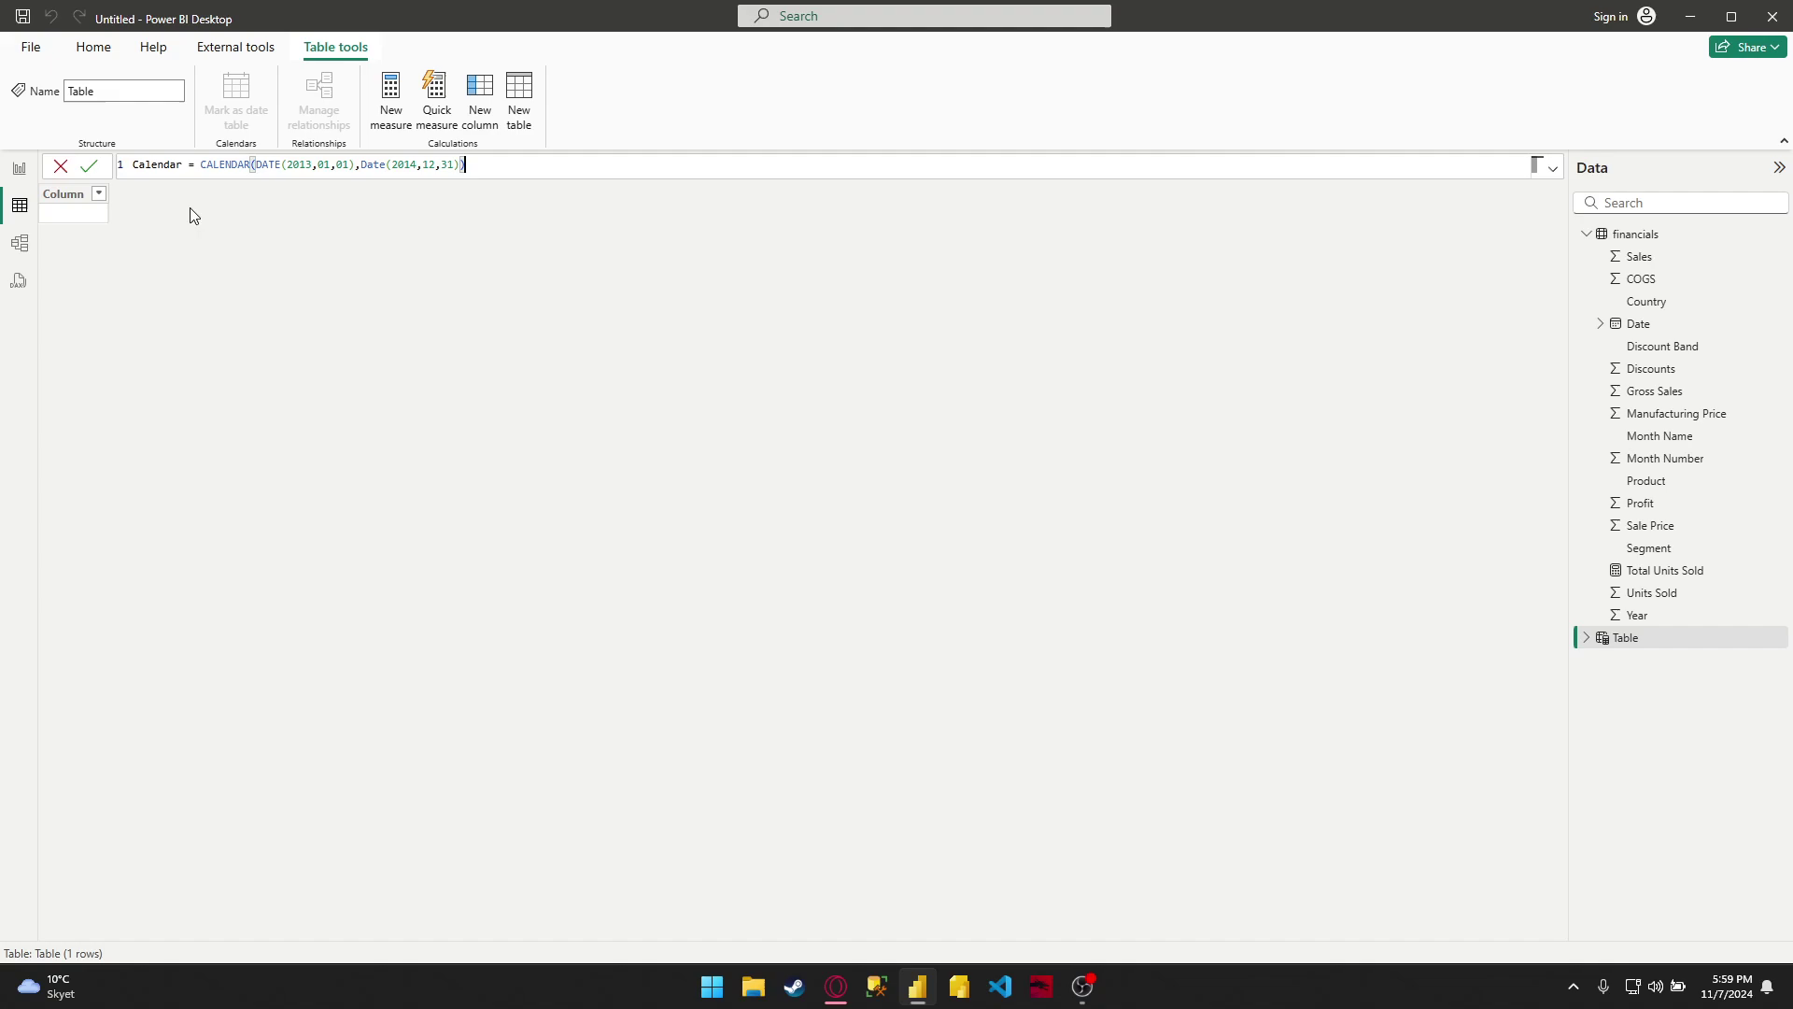
left_click(94, 171)
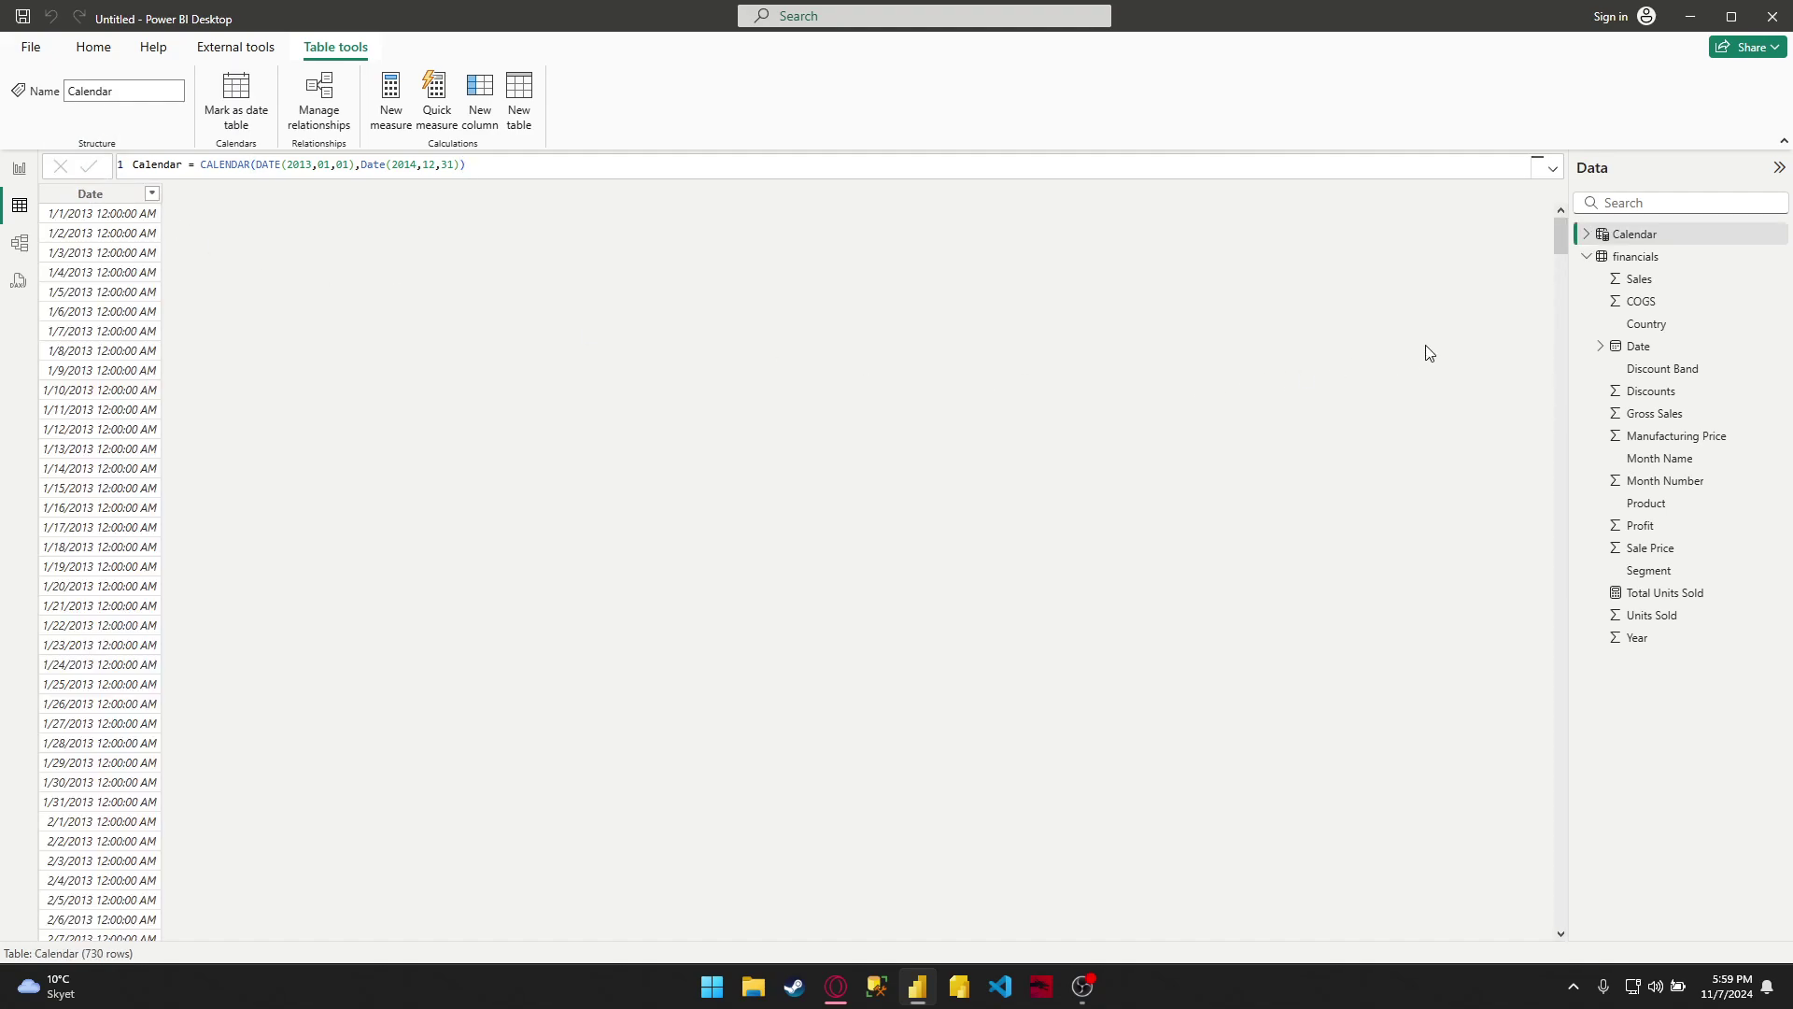
left_click(1585, 236)
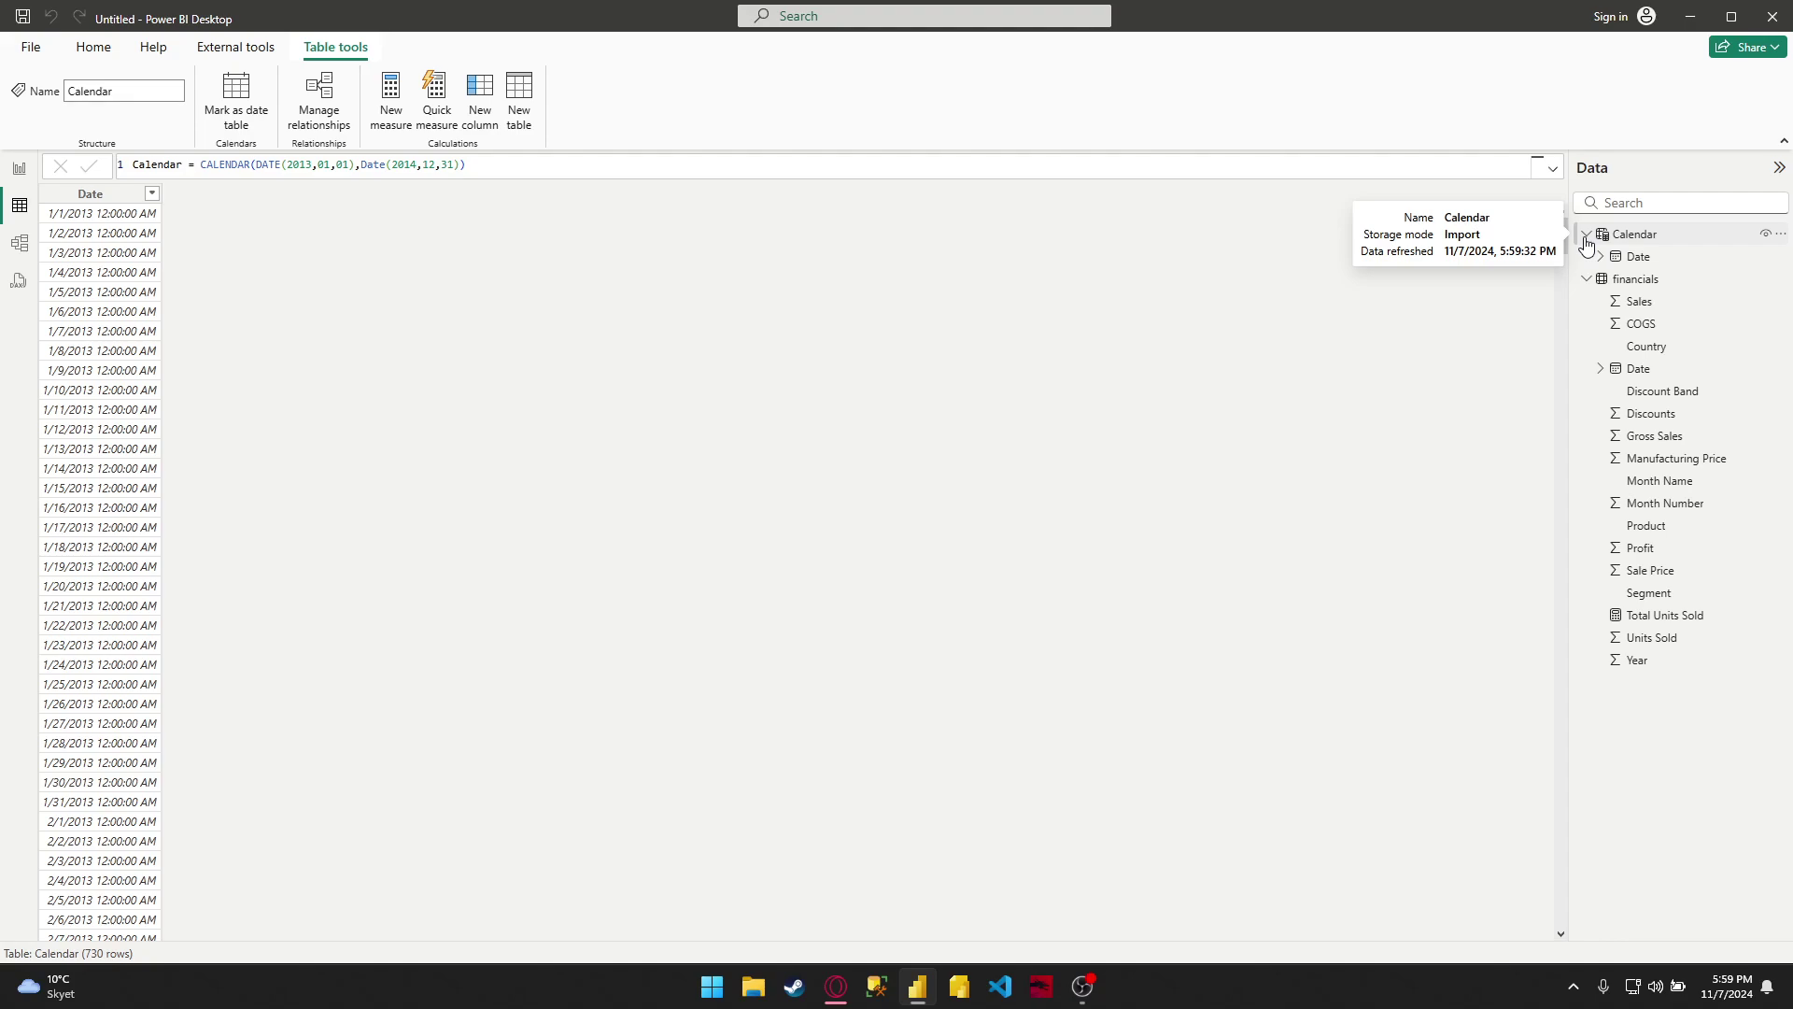
left_click(1585, 236)
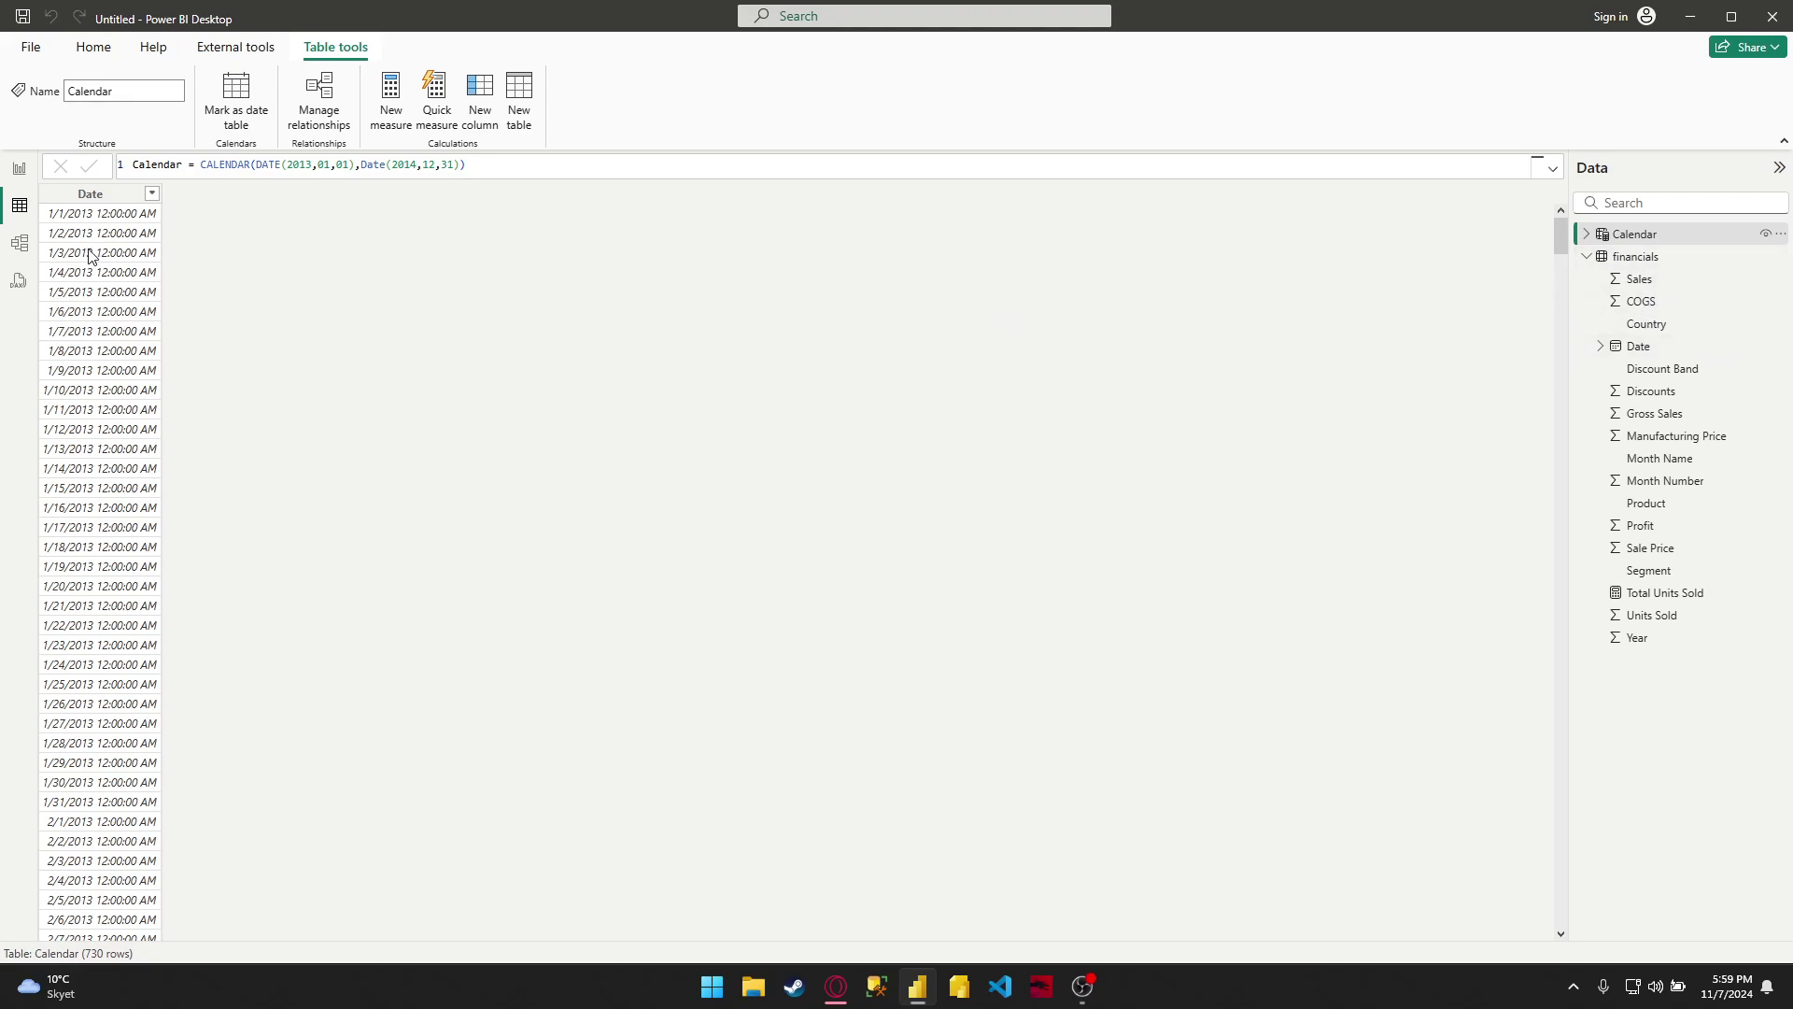
In Model view, relate financials[Date] to Calendar[Date] as many-to-one, single direction.
left_click(32, 250)
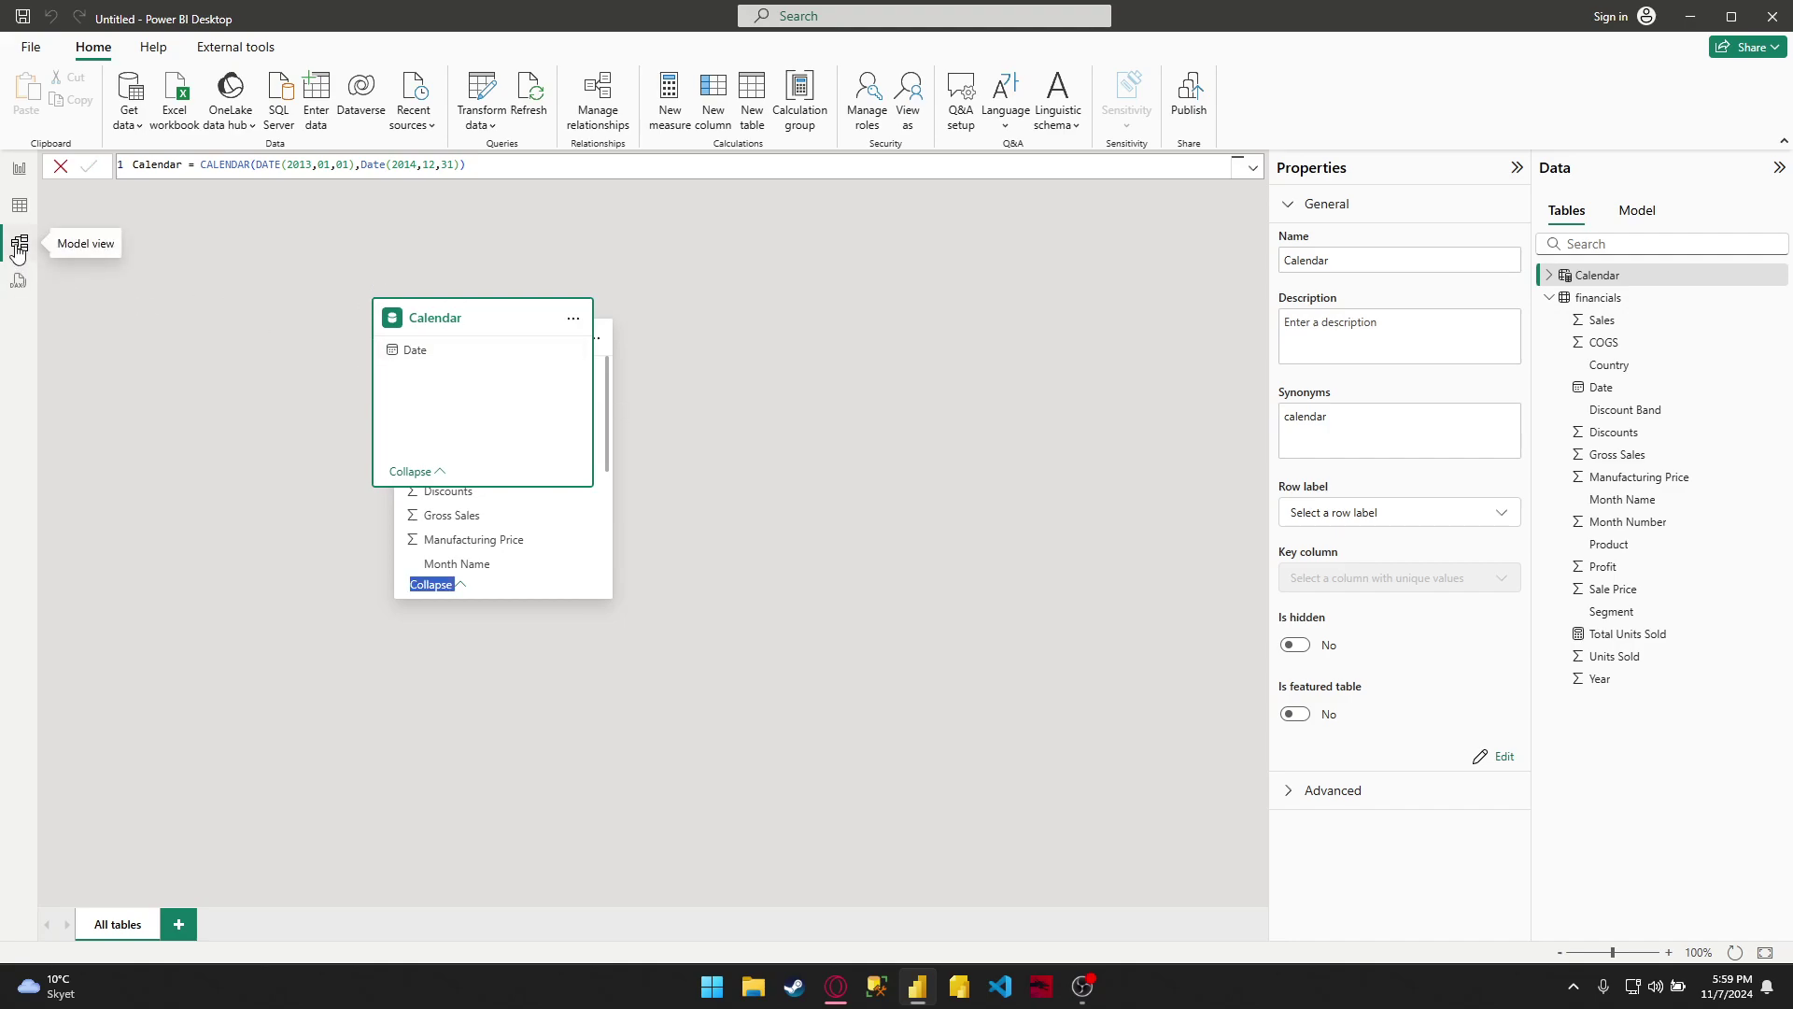
left_click_drag(480, 320, 792, 344)
left_click(291, 395)
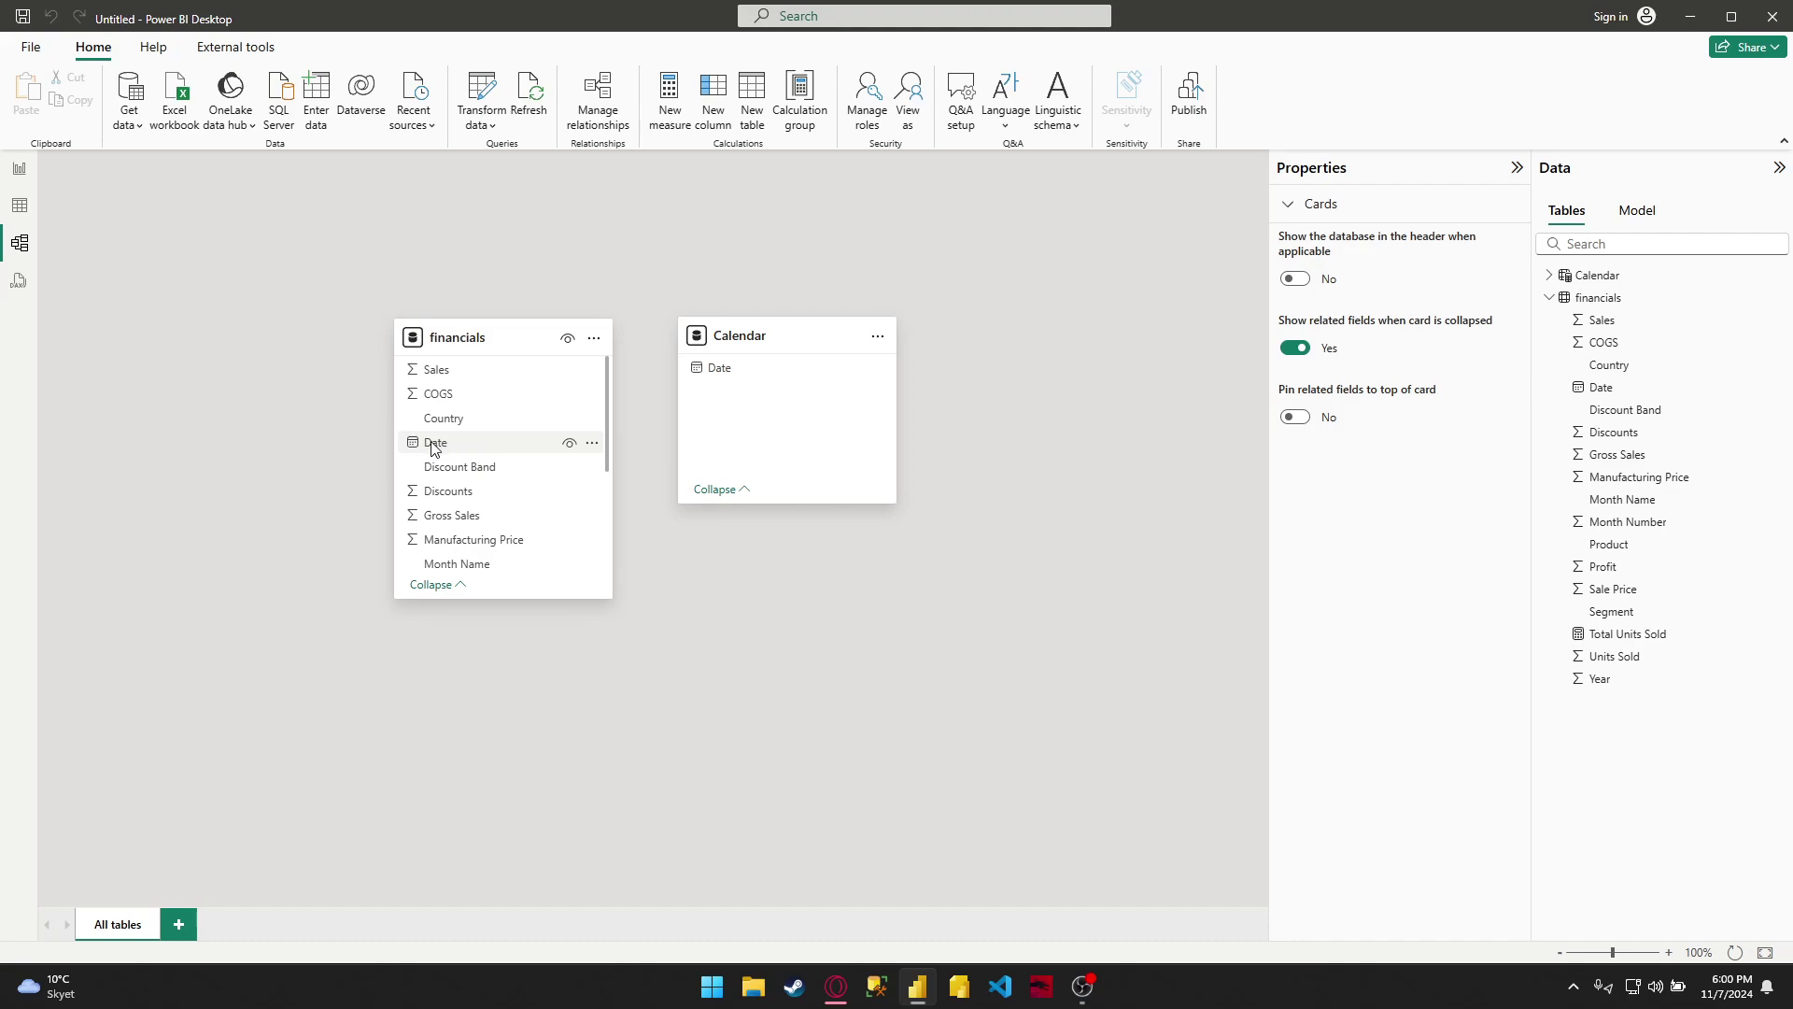
left_click_drag(434, 449, 728, 373)
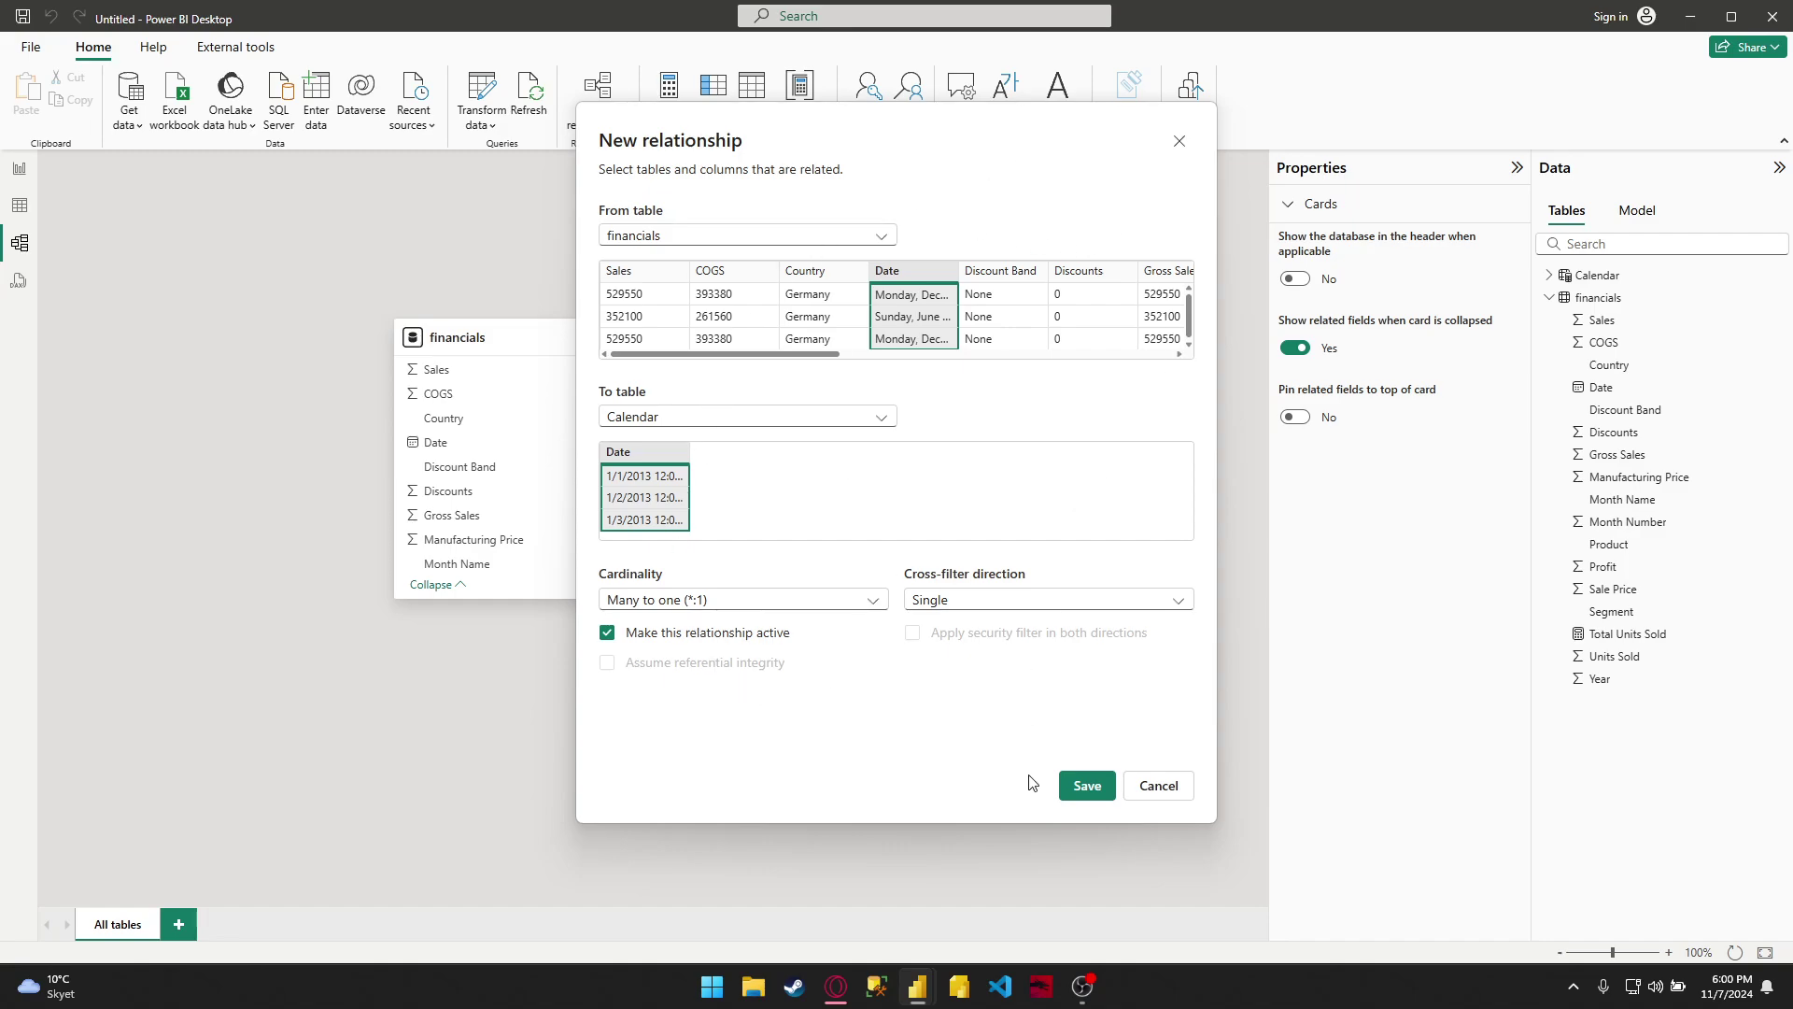
left_click(1085, 786)
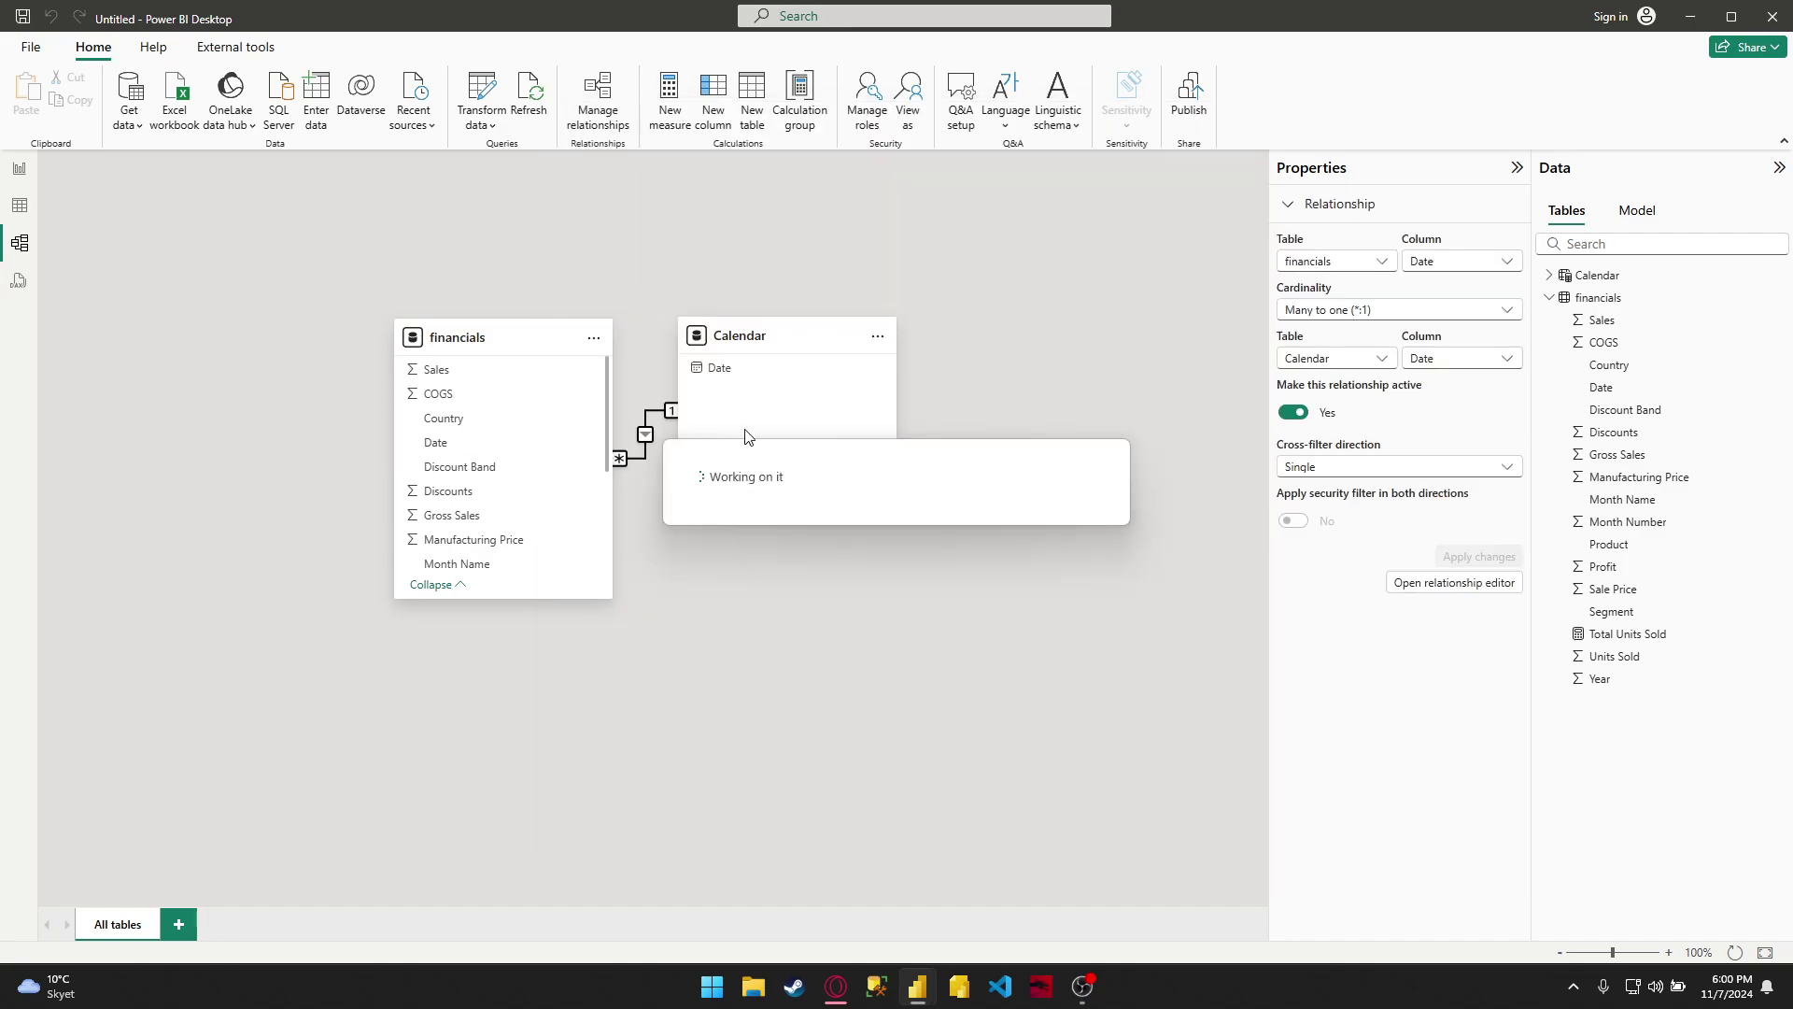
left_click_drag(791, 334, 825, 337)
left_click(788, 563)
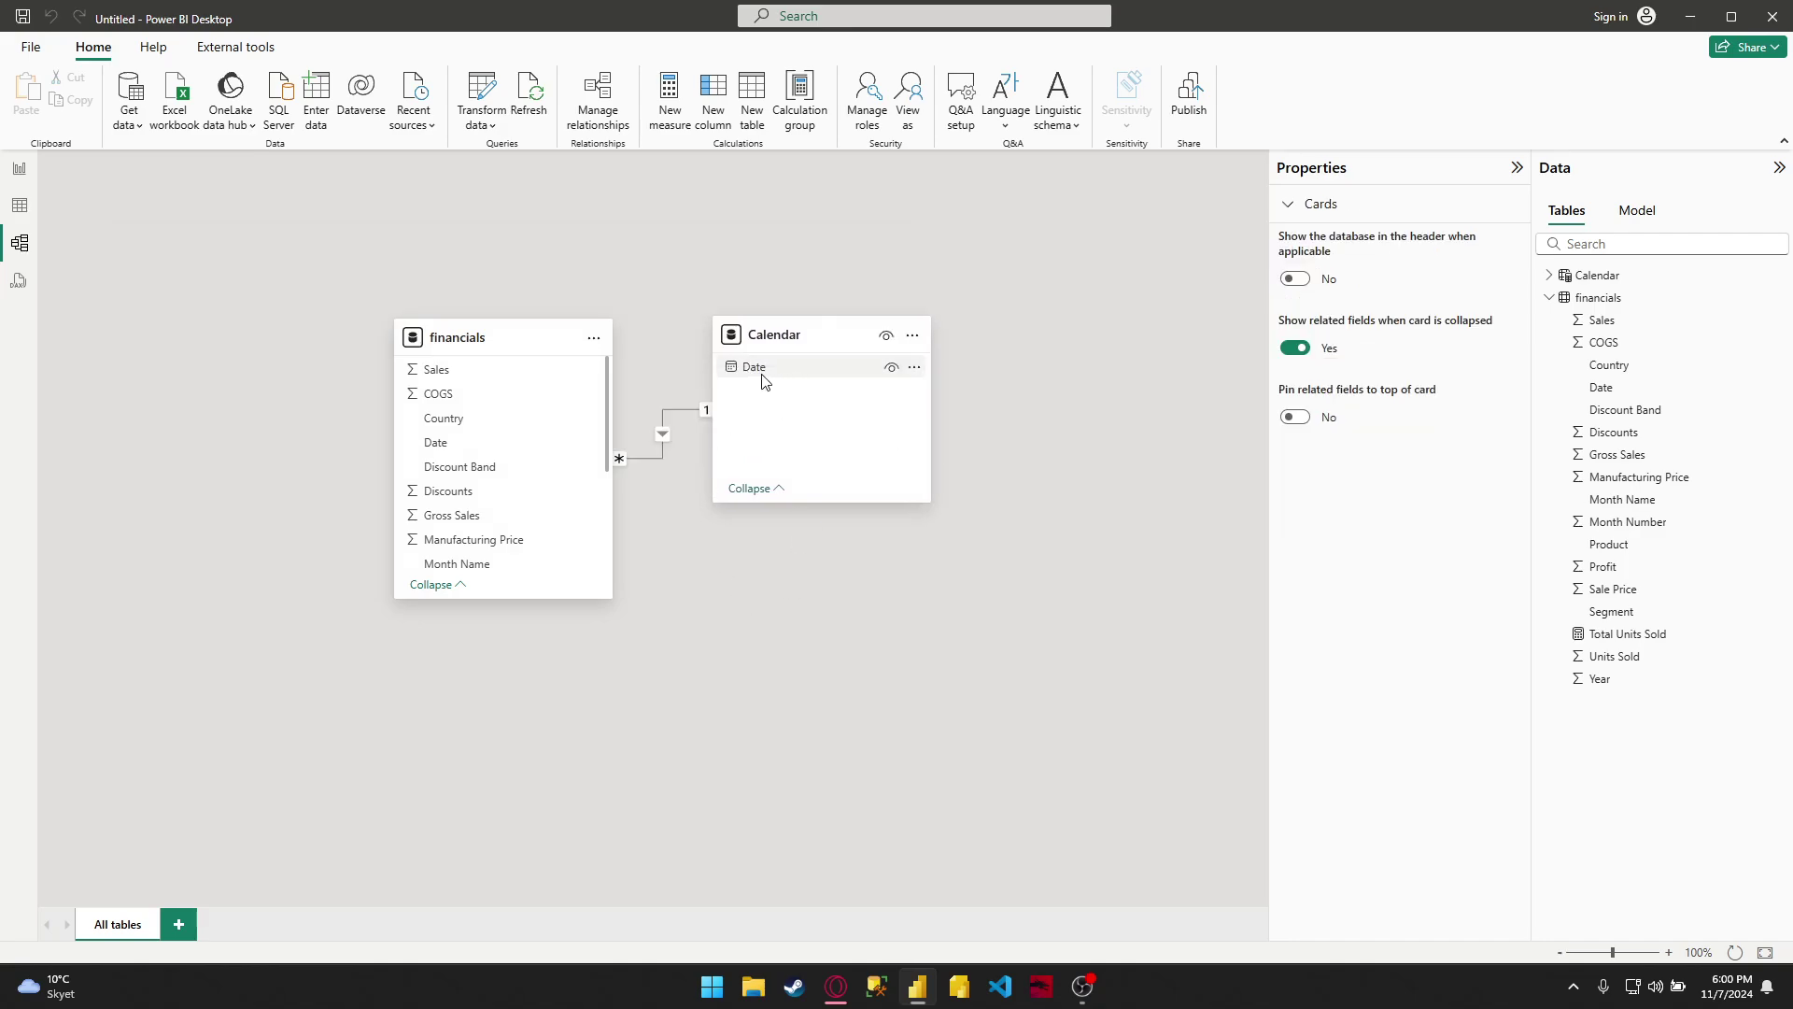